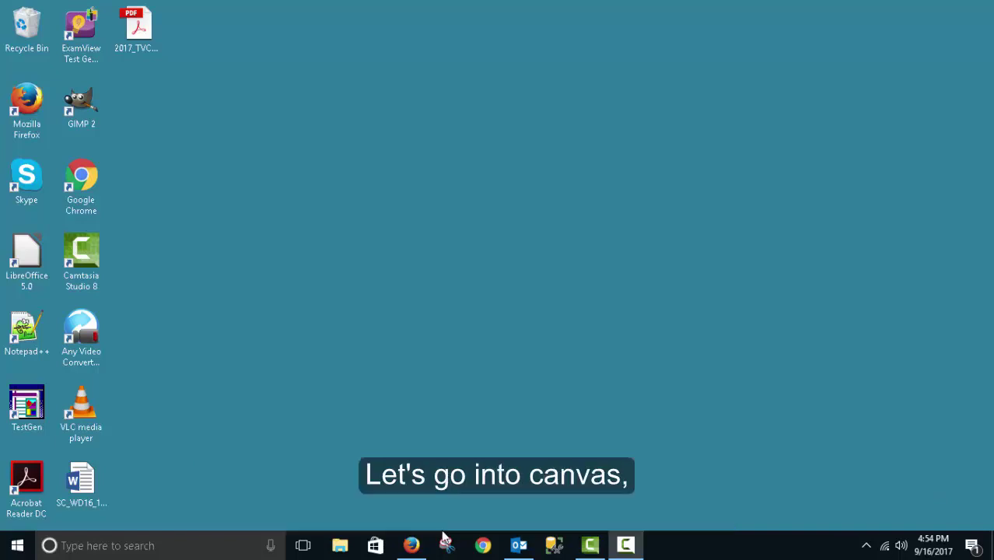
Switch to Firefox, load Word Module 1 SAM Project 1 from the Canvas course modules in a new window, and start the assignment.
left_click(411, 545)
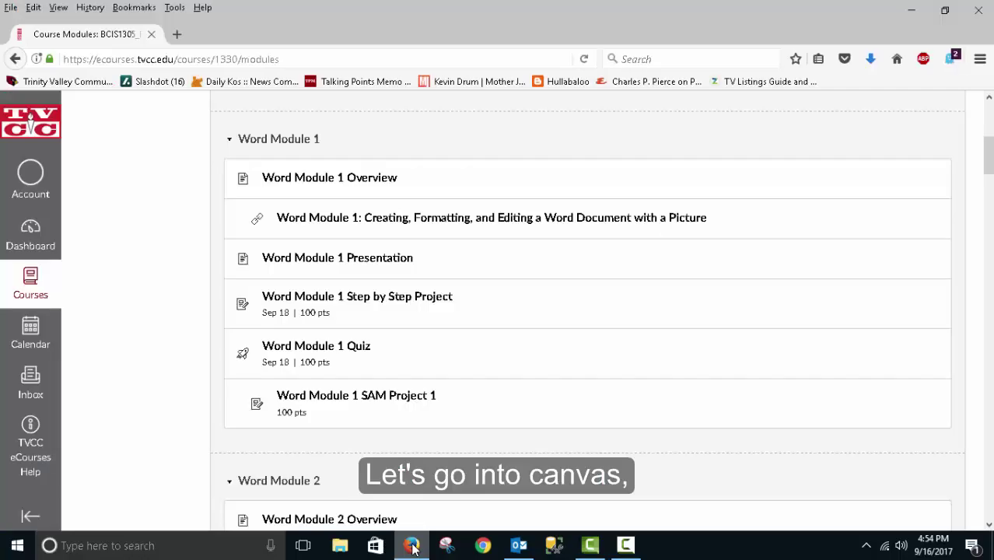
left_click(329, 401)
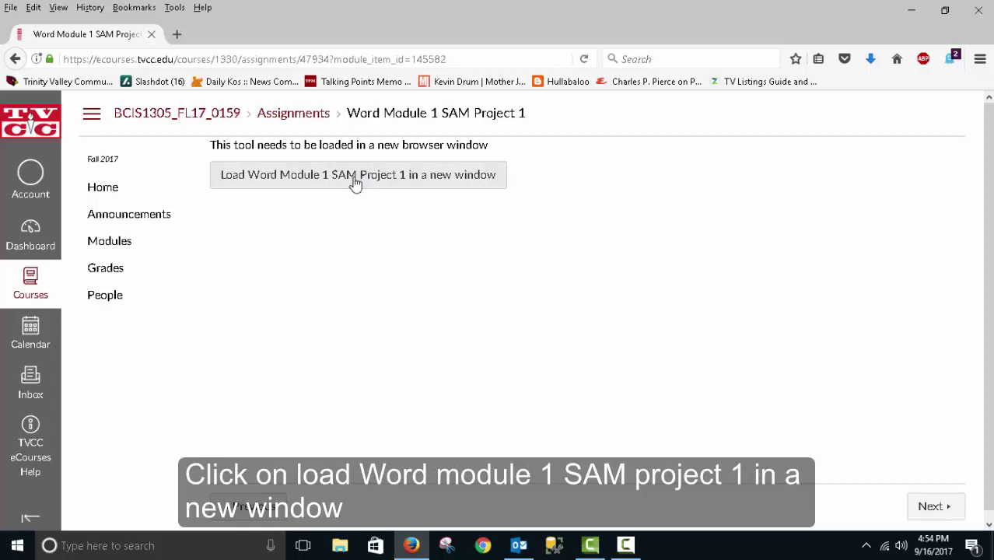
left_click(354, 181)
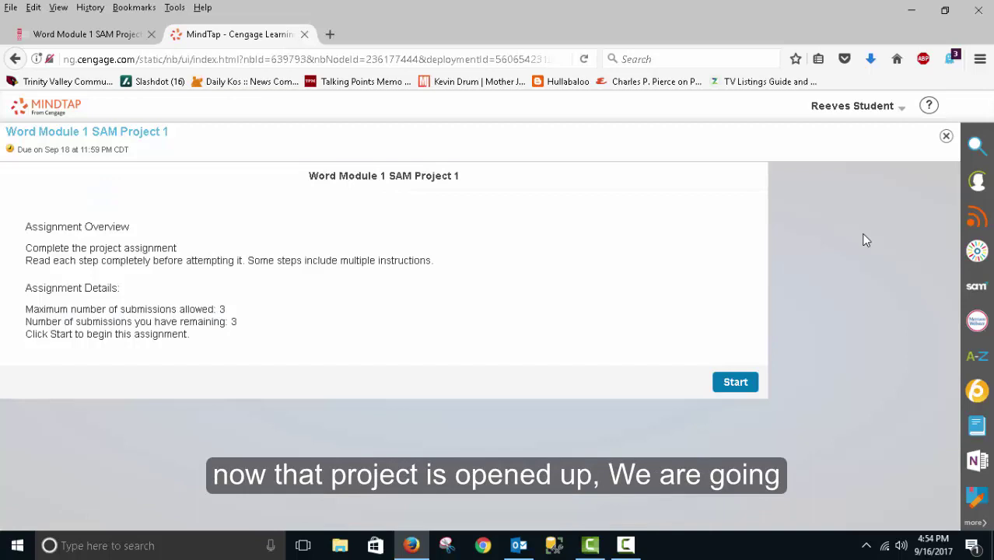
left_click(733, 383)
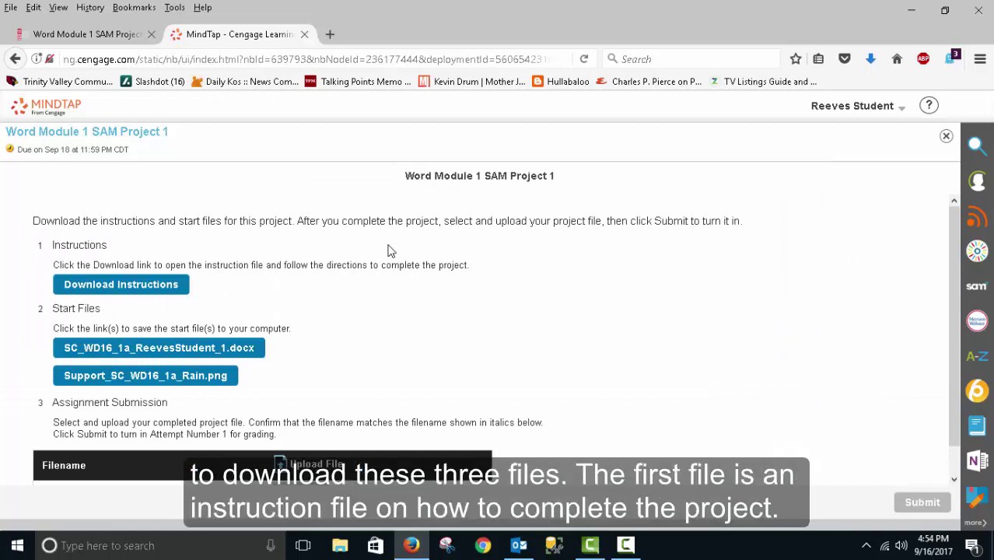
Download the project instructions, saving Instructions_SC_WD16_1a.docx instead of opening it.
left_click(130, 289)
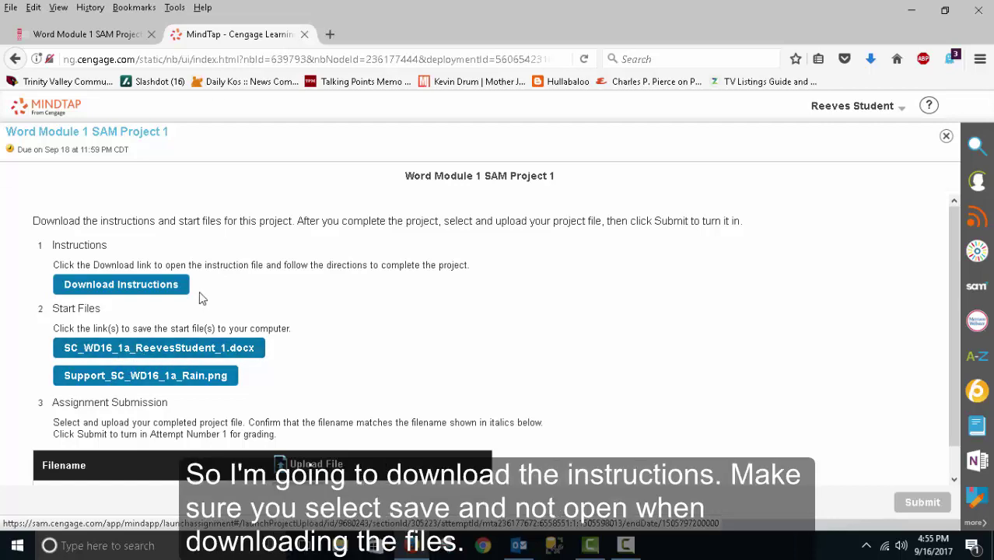
left_click(153, 288)
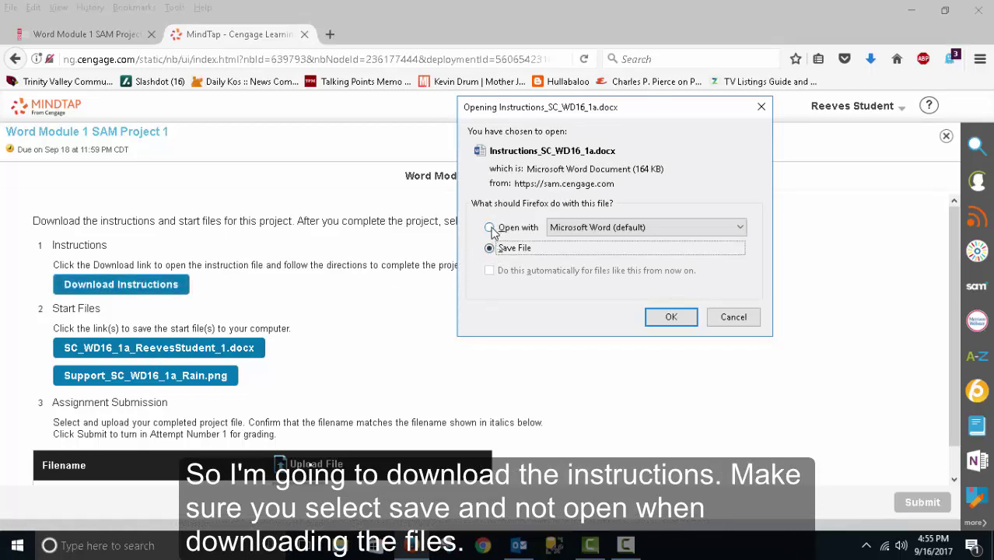
left_click(670, 315)
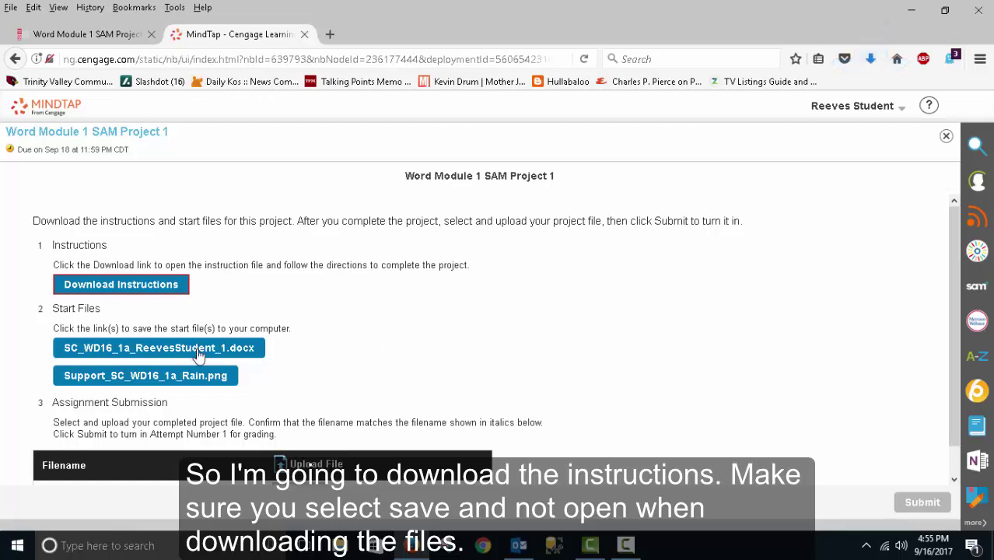
Download and save both start files: the SC_WD16_1a student document and the picture Support_SC_WD16_1a_Rain.png.
left_click(199, 351)
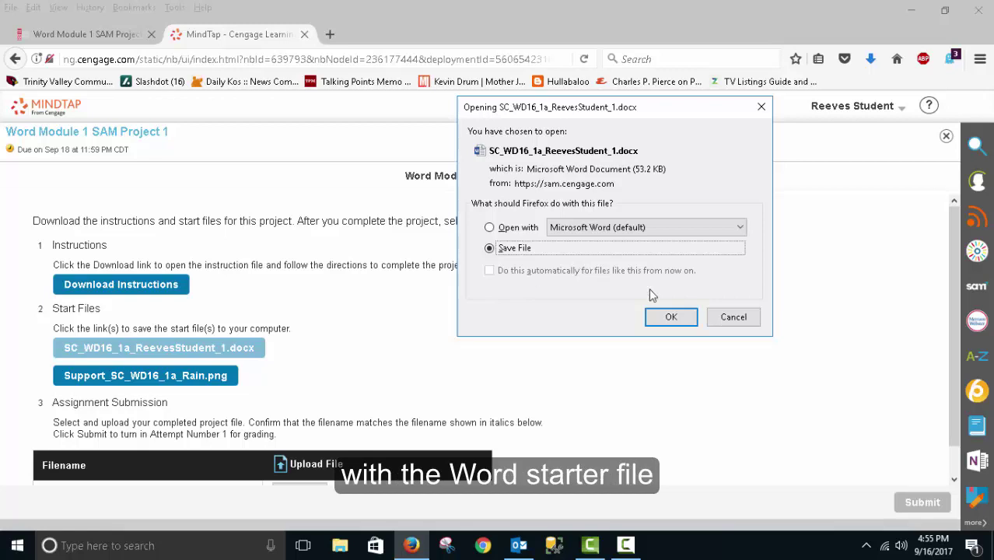
left_click(670, 319)
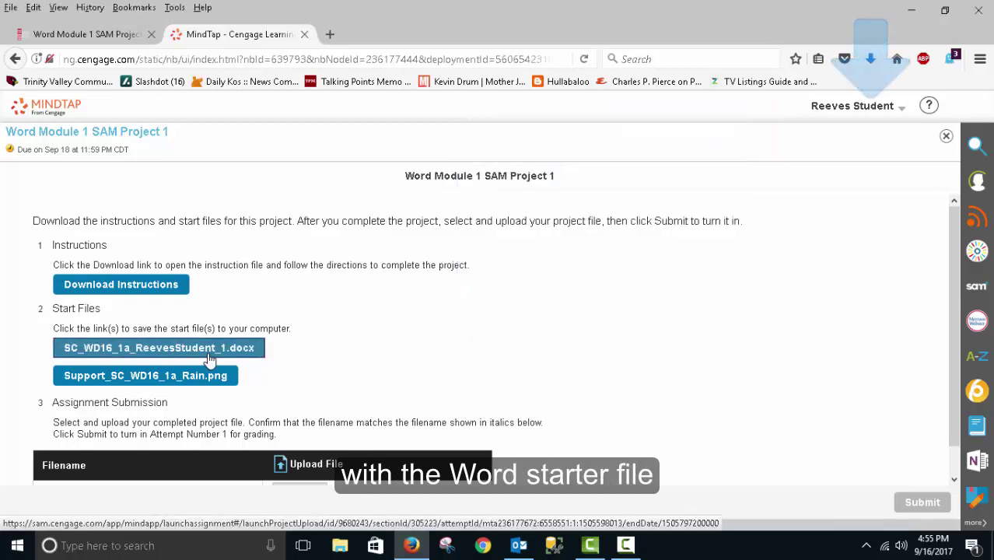
left_click(203, 381)
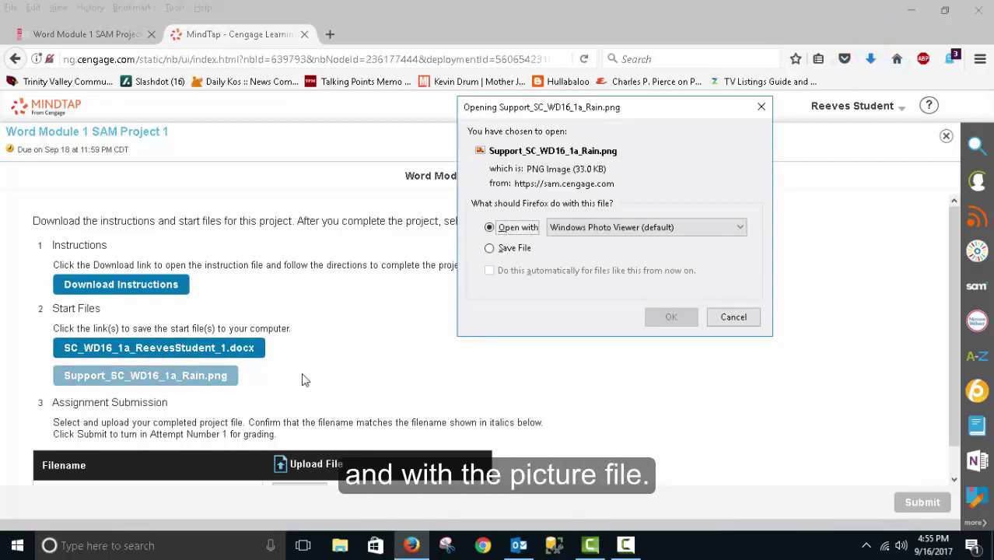
left_click(498, 250)
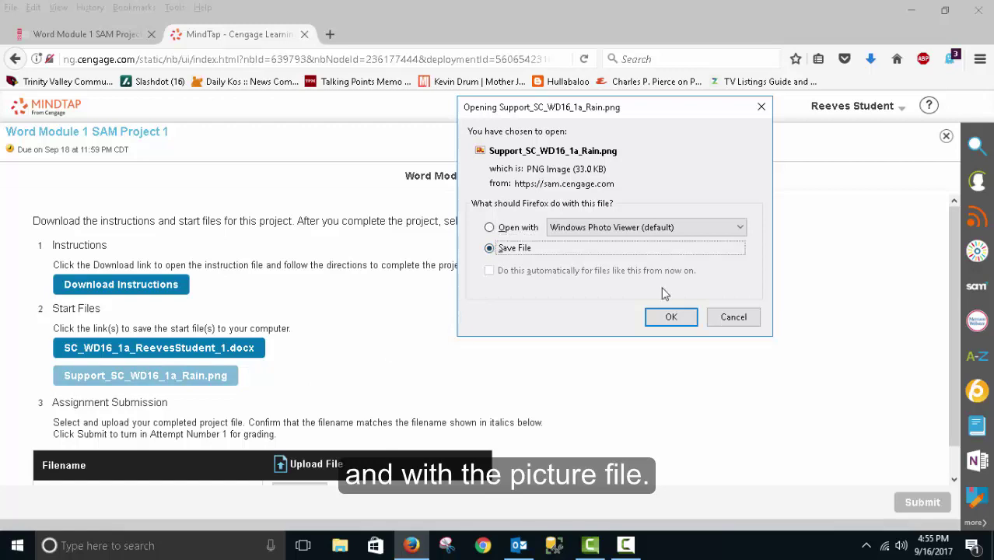
left_click(671, 318)
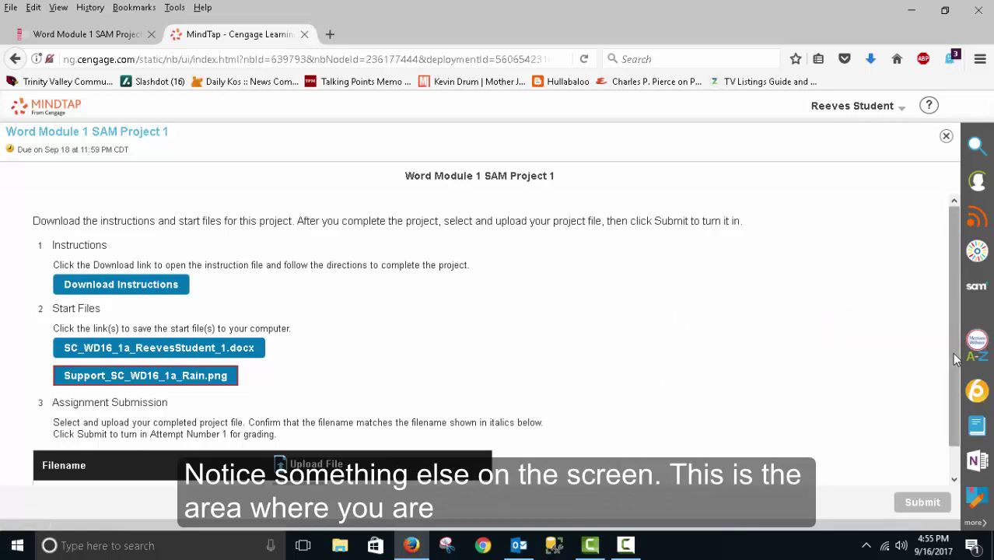
Check the submission filename on the assignment page, minimize the browser, and open the Downloads folder in File Explorer.
scroll(947, 393, "down", 1)
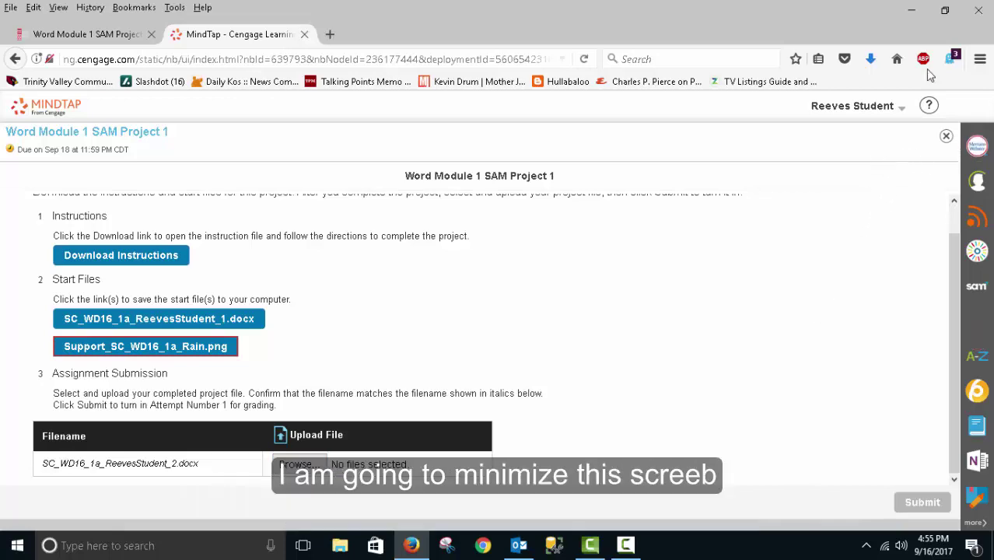
left_click(911, 11)
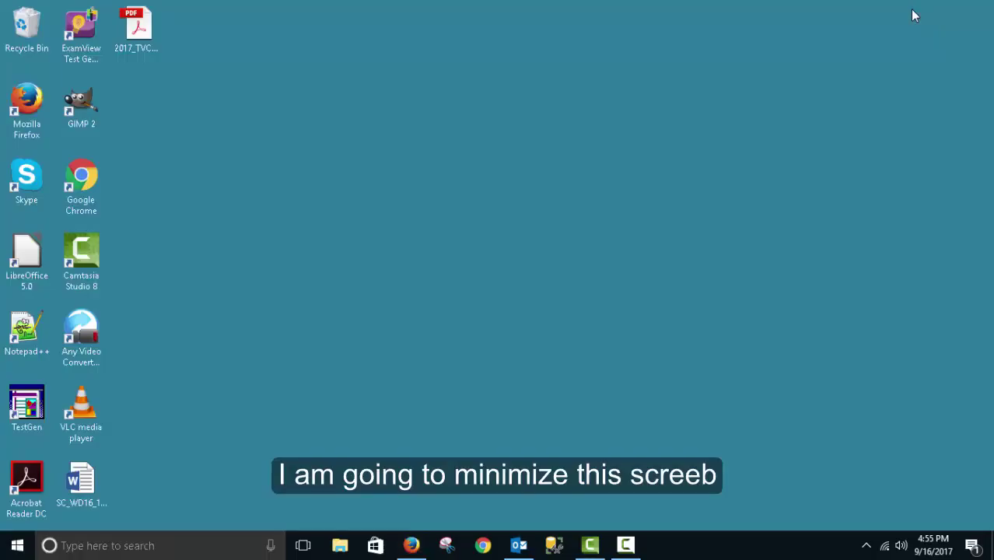
left_click(339, 546)
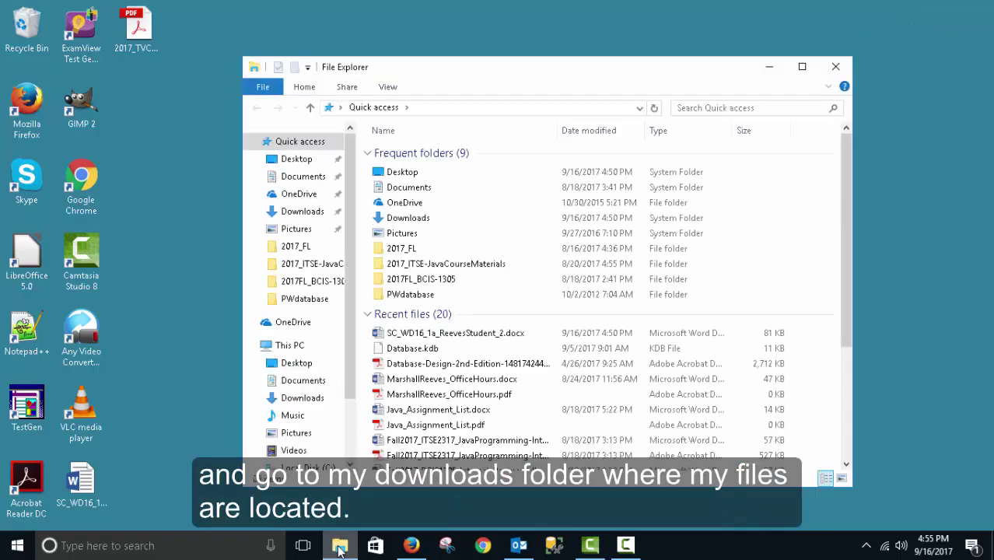
left_click(314, 215)
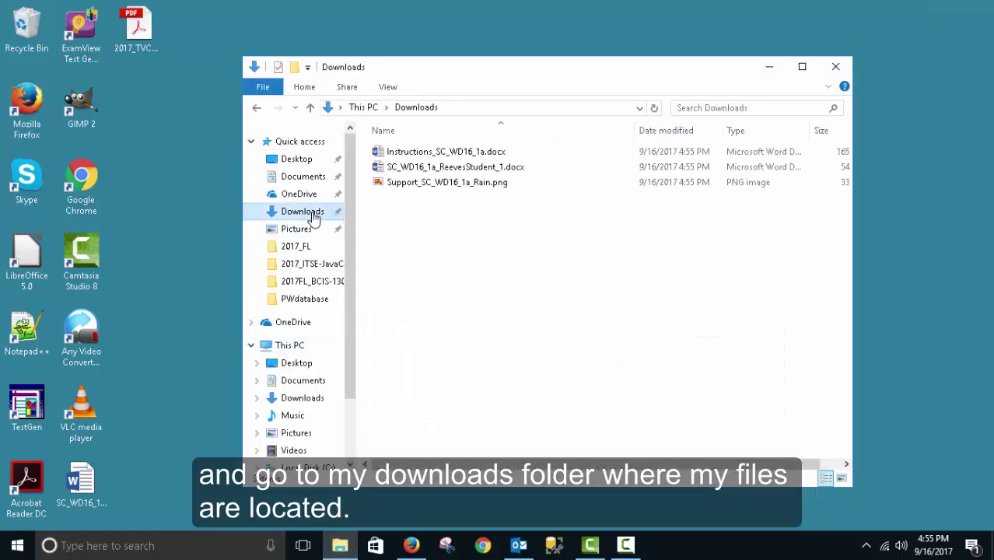
Rename the downloaded SC_WD16_1a student document so its name ends in _2.docx, and close File Explorer.
right_click(500, 173)
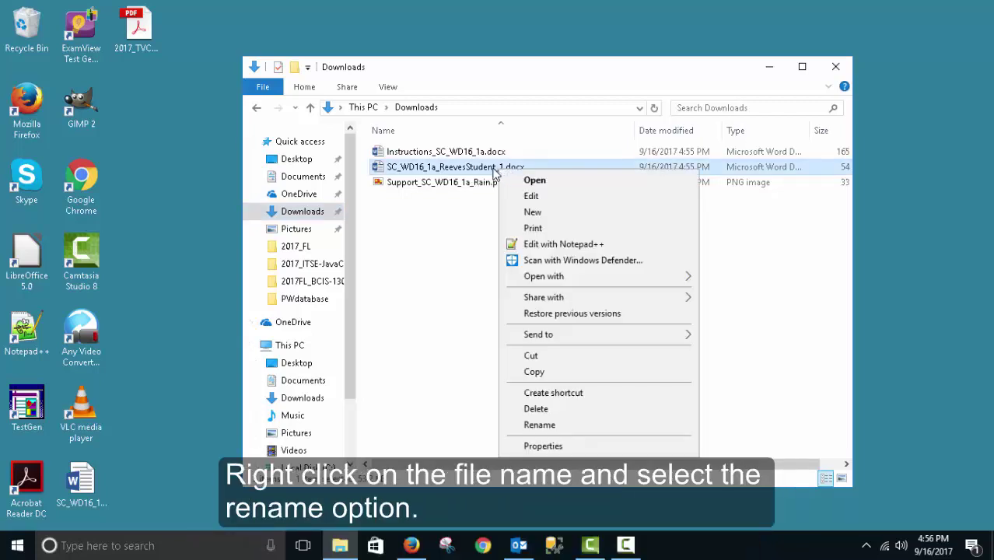
left_click(538, 425)
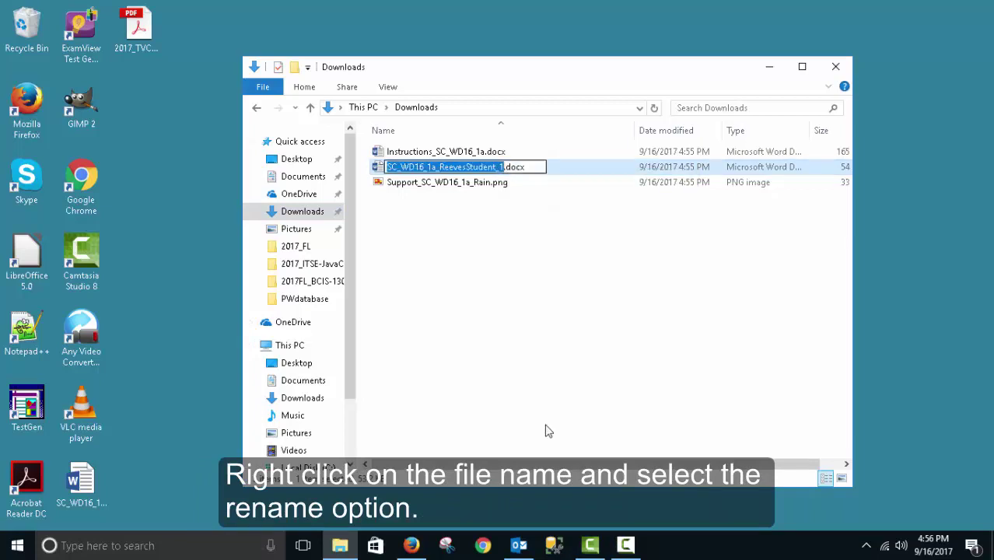
left_click(501, 167)
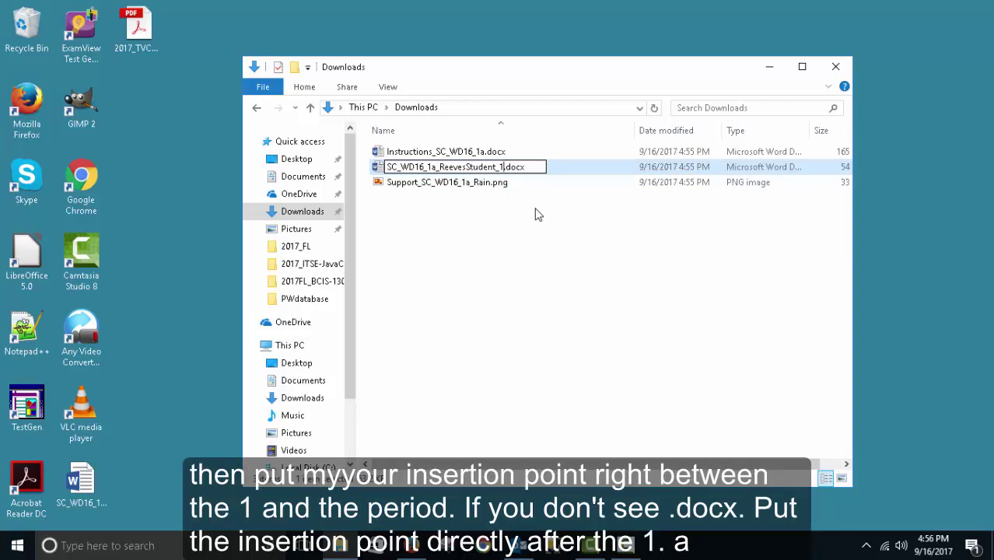
key("BackSpace")
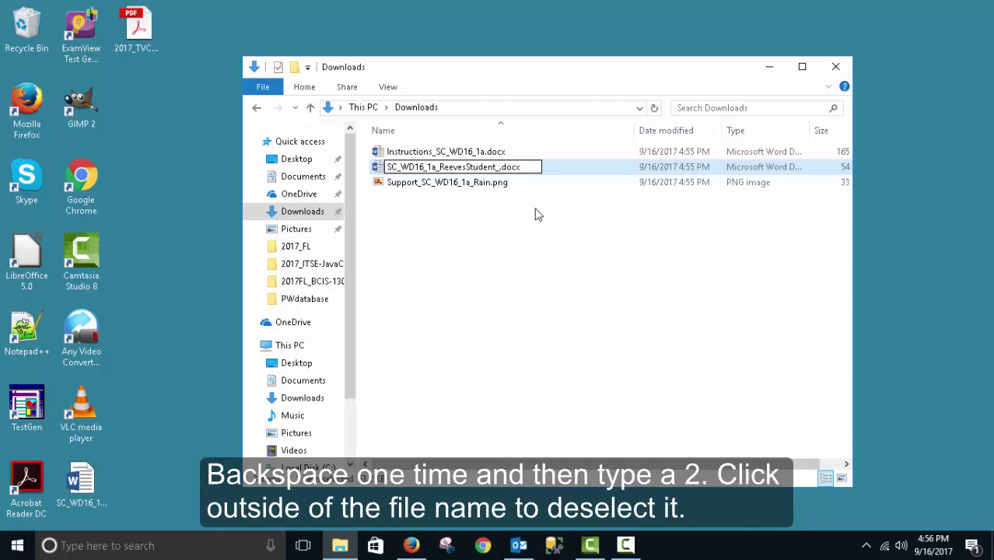
type("2")
left_click(512, 224)
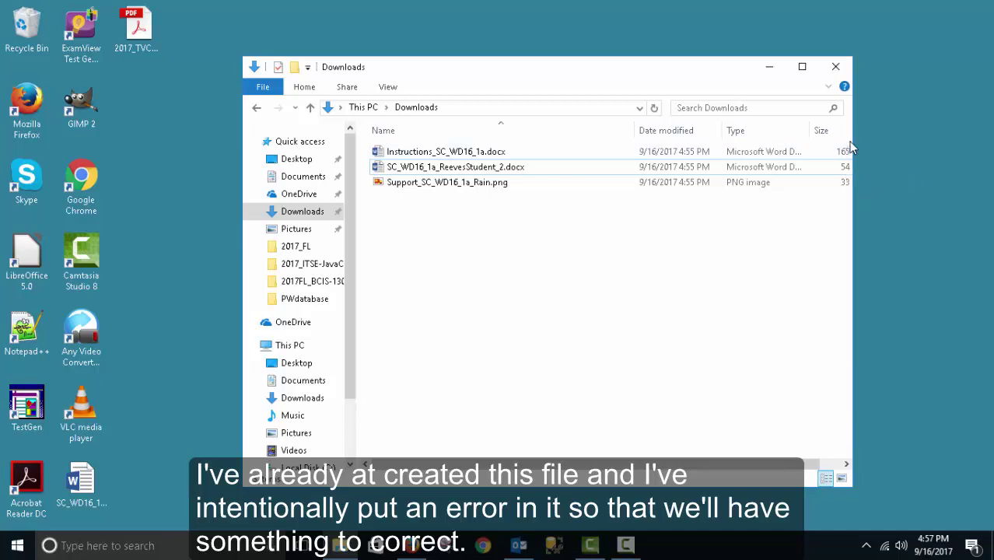
left_click(837, 68)
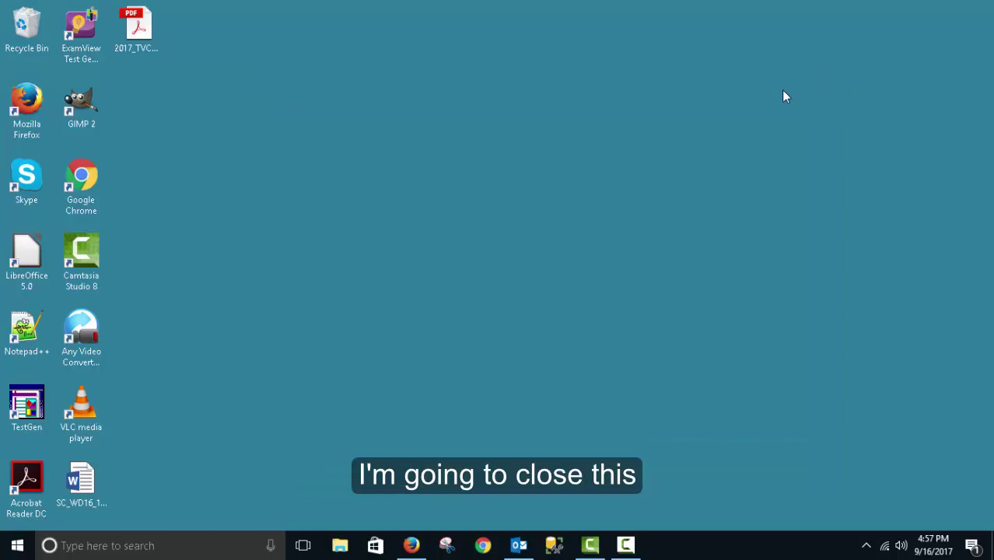
Back in Firefox, upload the completed SC_WD16_1a student document ending in _2.docx from the Desktop and submit the assignment.
left_click(412, 547)
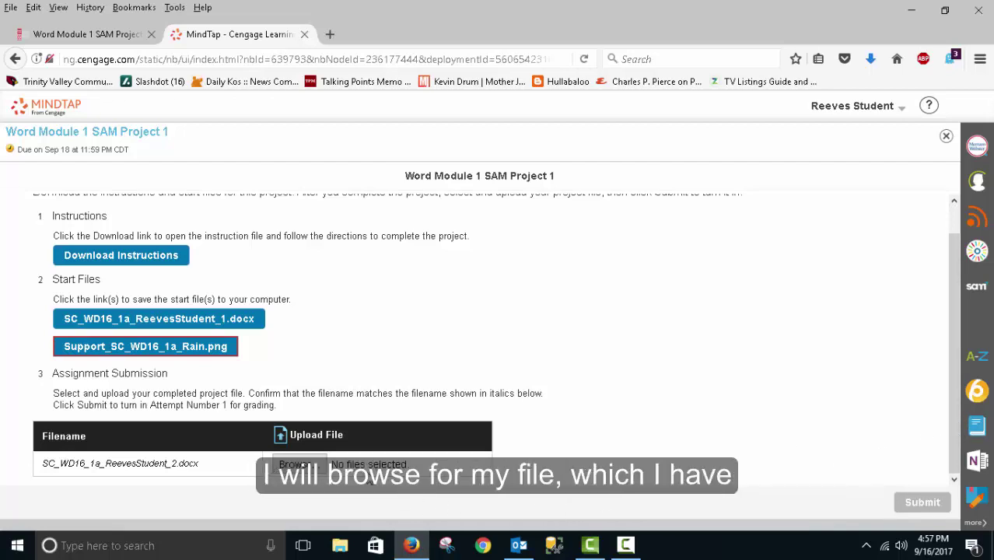
left_click(299, 464)
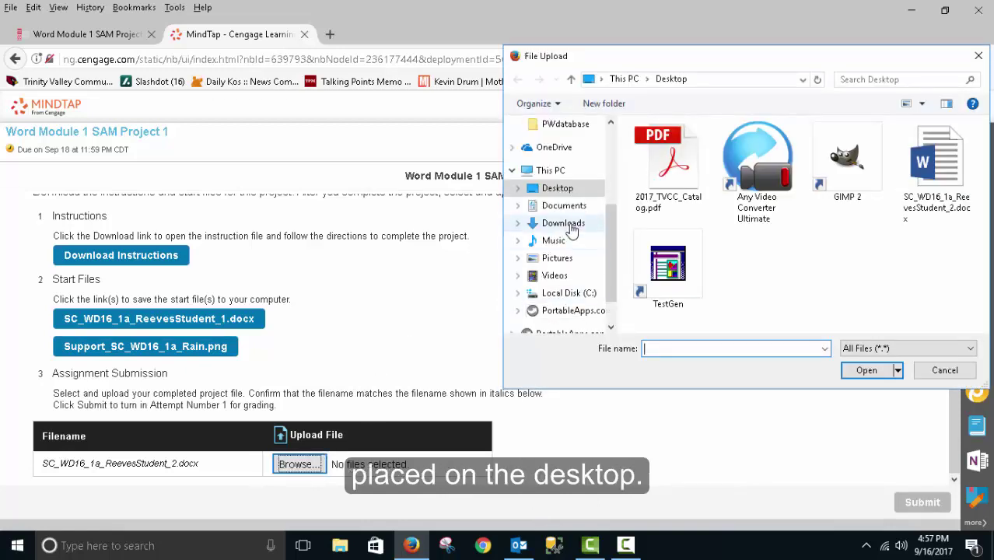
left_click(937, 172)
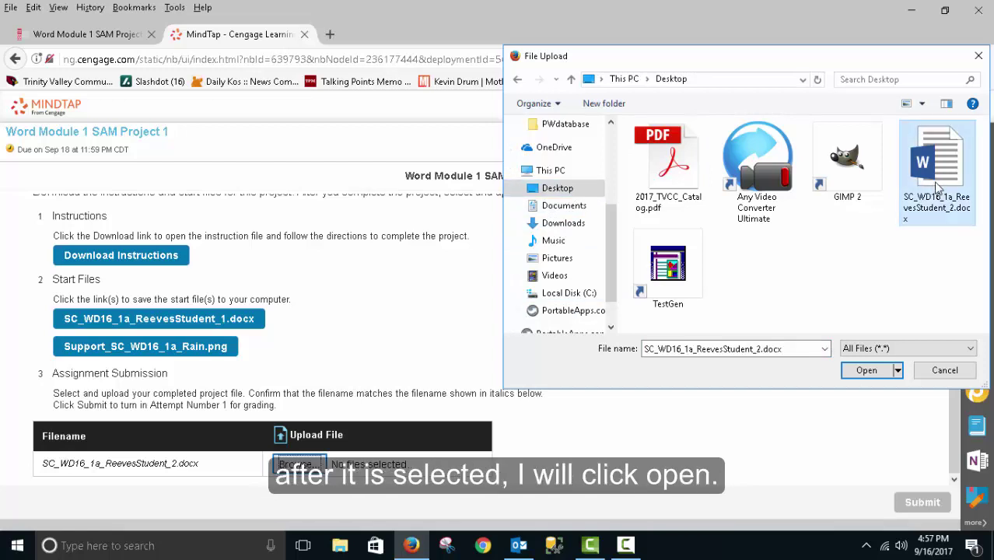
left_click(875, 370)
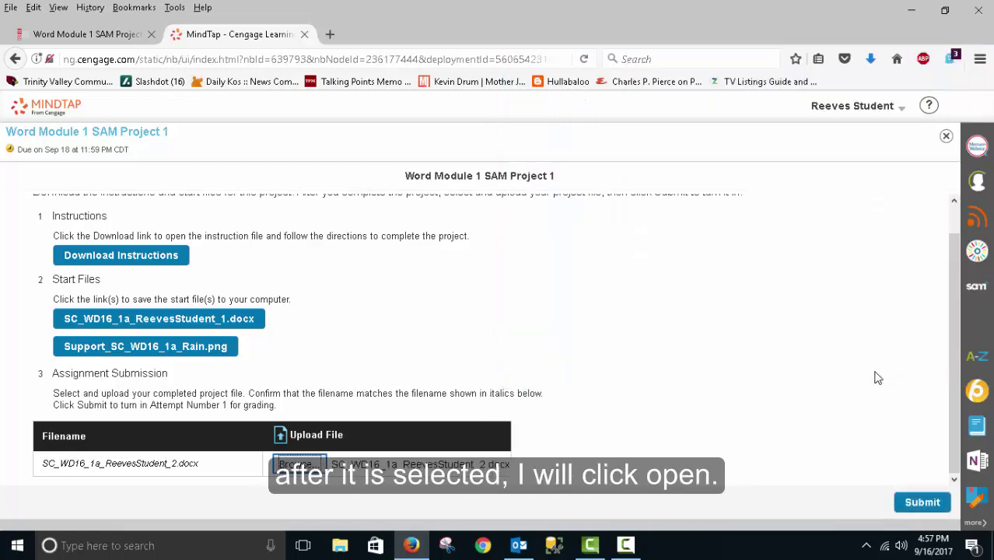
left_click(921, 504)
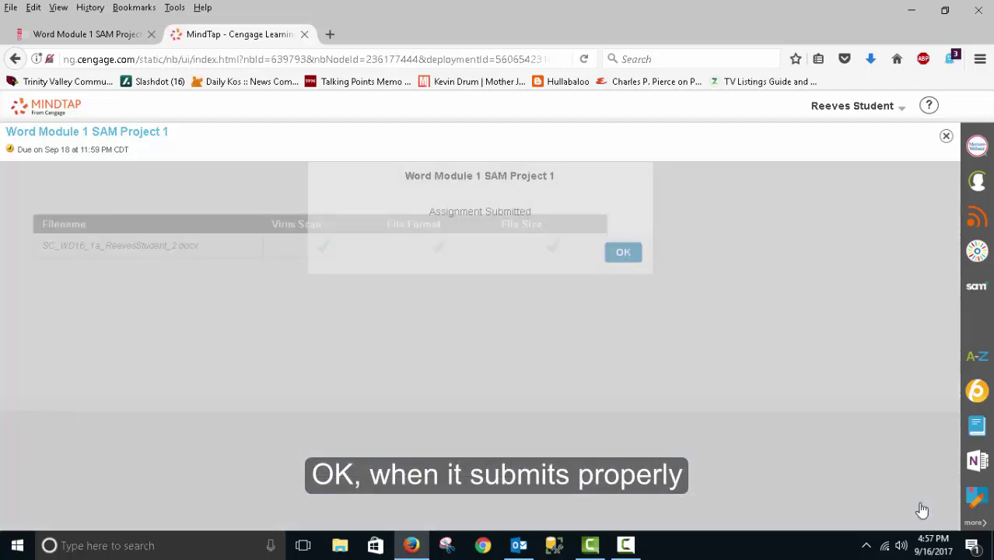
left_click(622, 254)
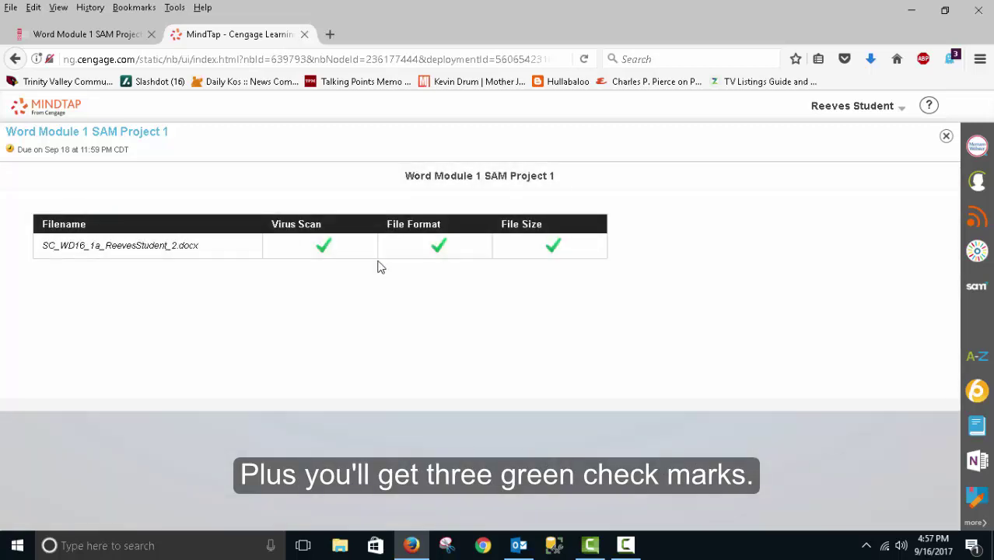
Close the submitted assignment and show Week 5 (Sep 18 - 24) in the MindTap course calendar.
left_click(945, 138)
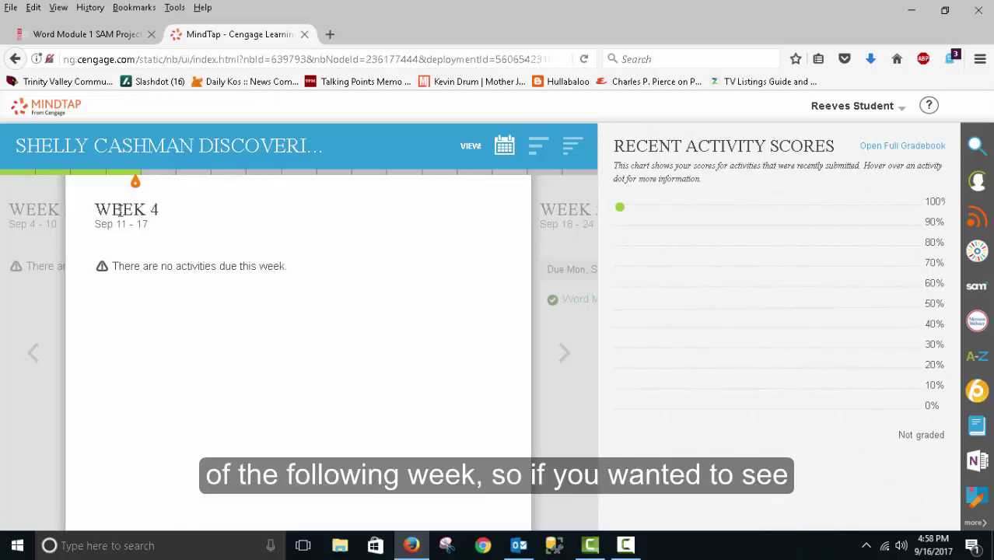
left_click(157, 178)
left_click(159, 178)
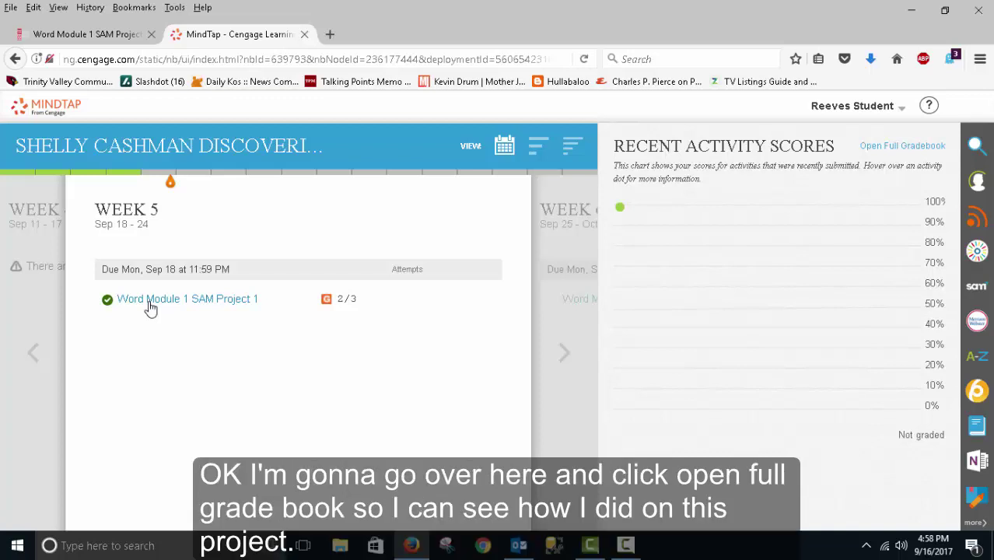
Open the full gradebook and bring up the attempt details for Word Module 1 SAM Project 1 from its score.
left_click(917, 150)
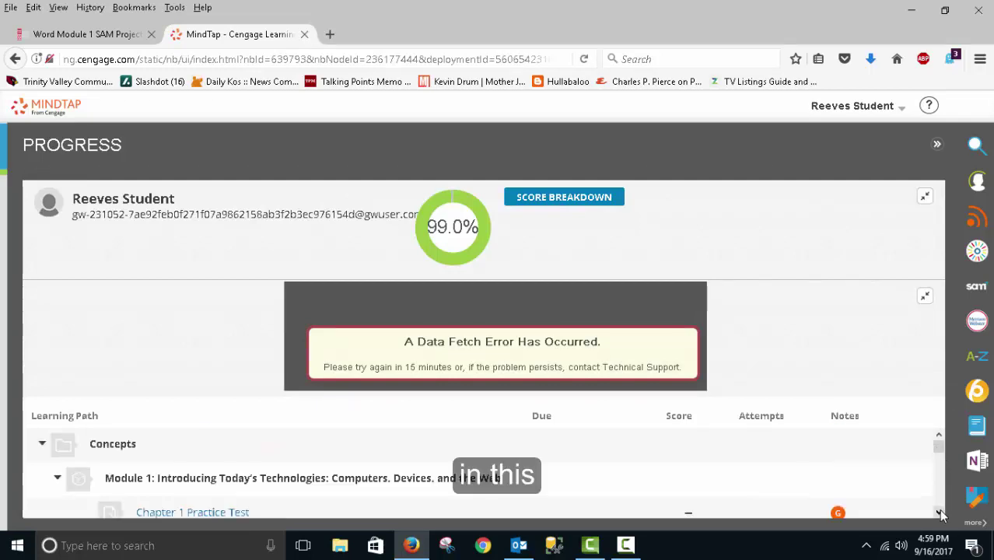
scroll(938, 509, "down", 5)
scroll(939, 513, "down", 10)
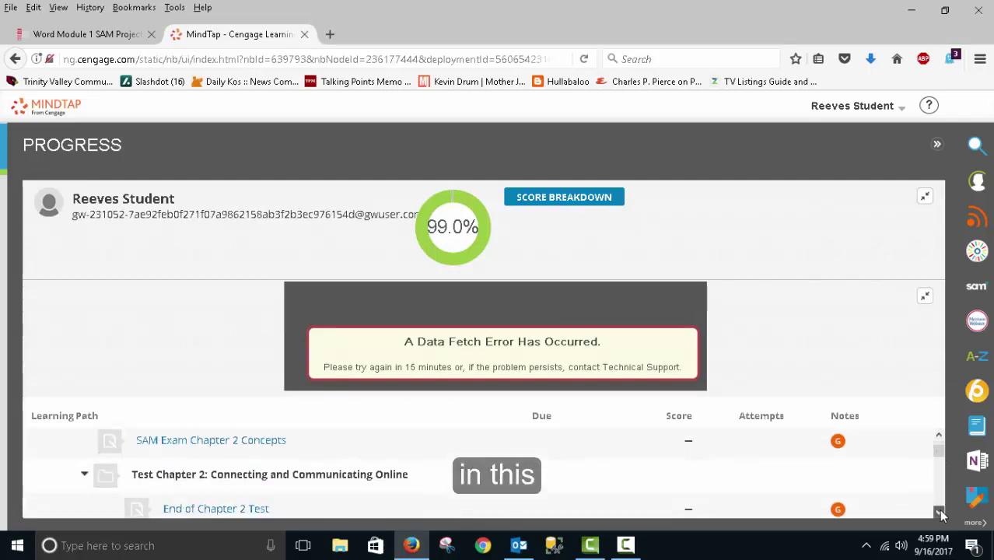
scroll(940, 514, "down", 8)
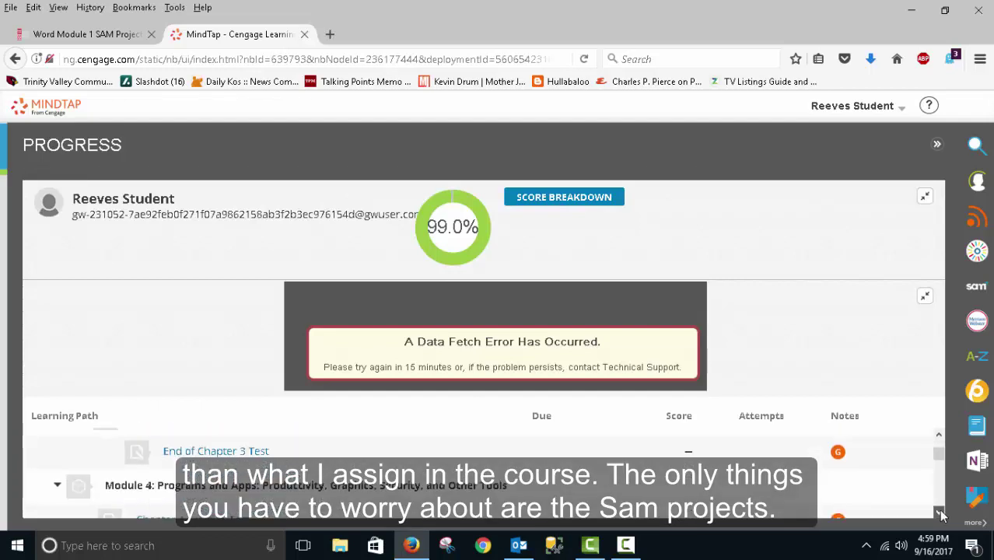
scroll(939, 513, "down", 3)
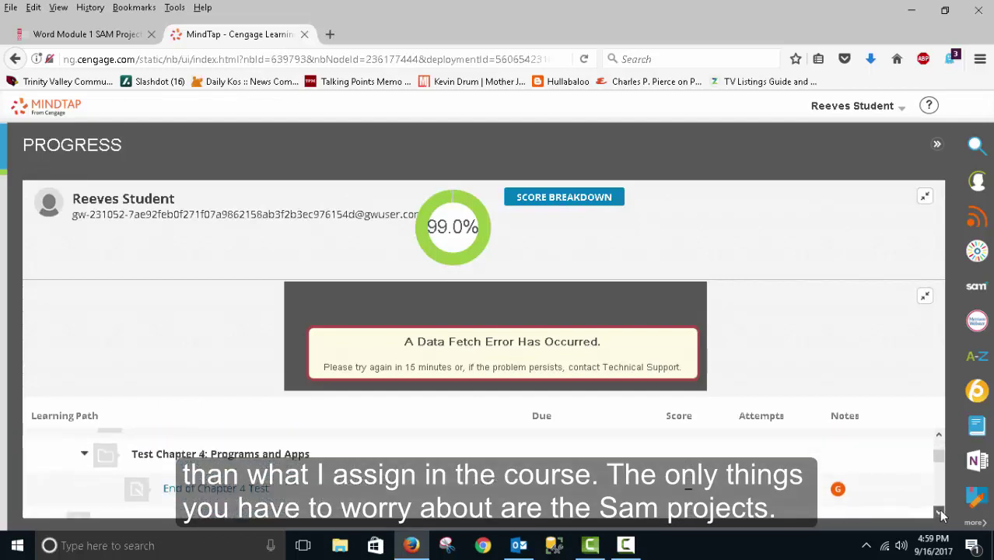
scroll(939, 513, "down", 5)
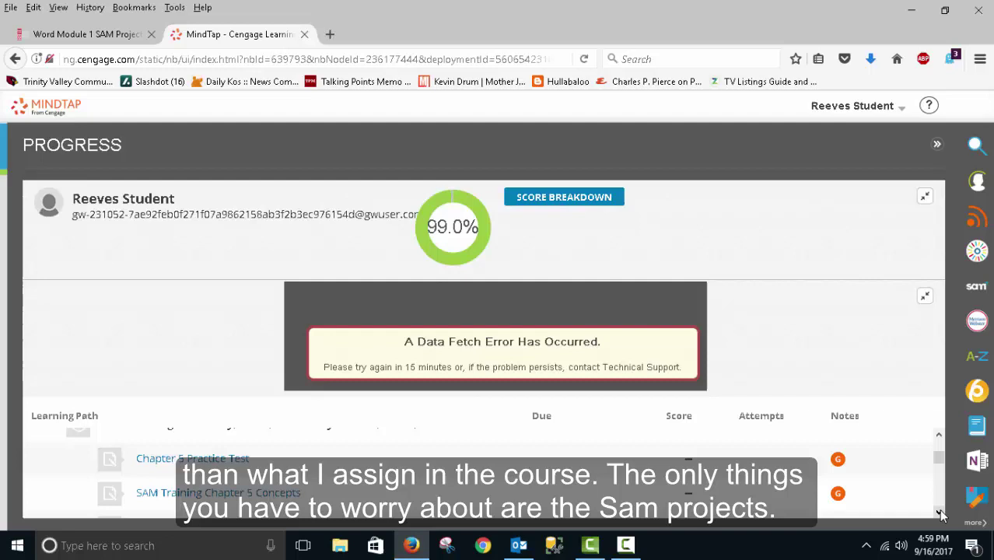
scroll(939, 513, "down", 4)
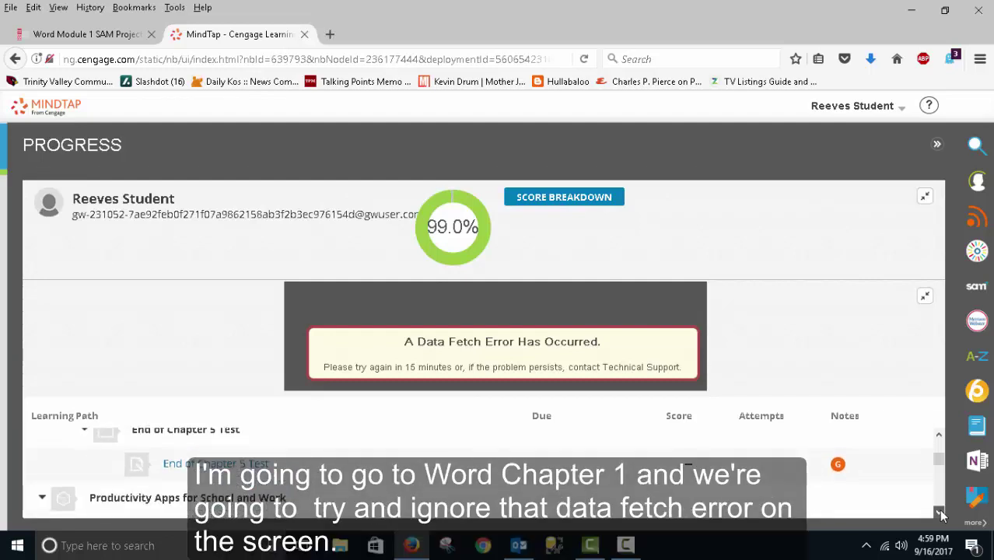
scroll(939, 513, "down", 3)
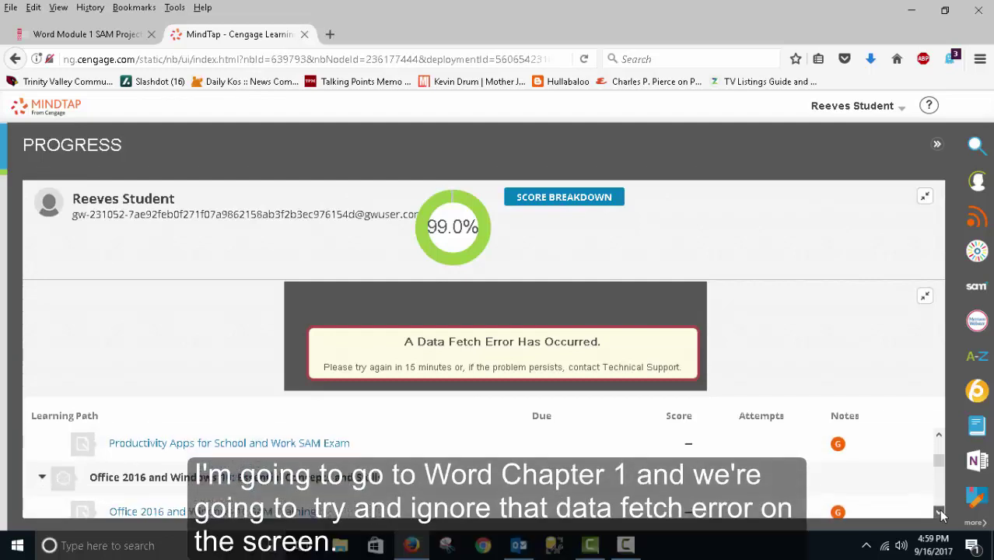
scroll(938, 513, "down", 3)
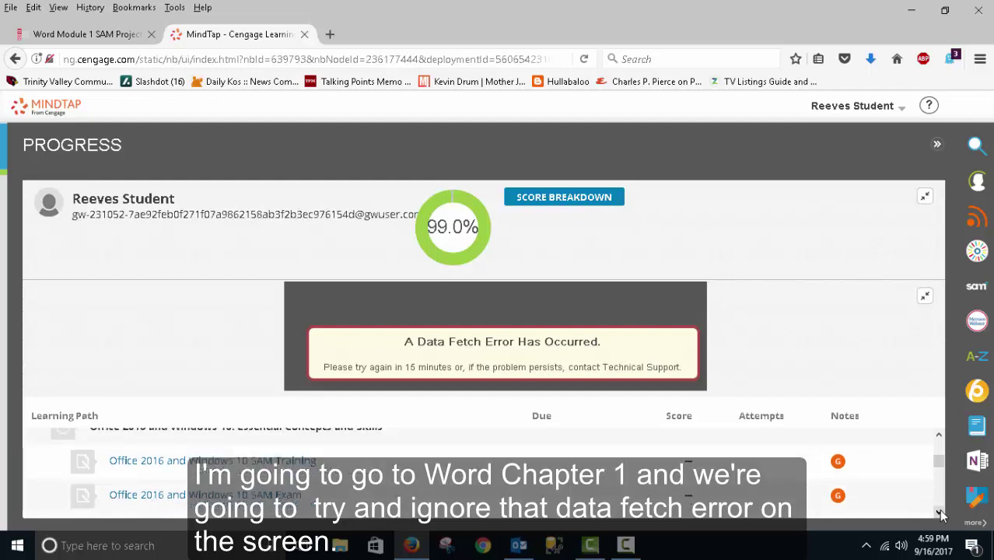
scroll(939, 513, "down", 3)
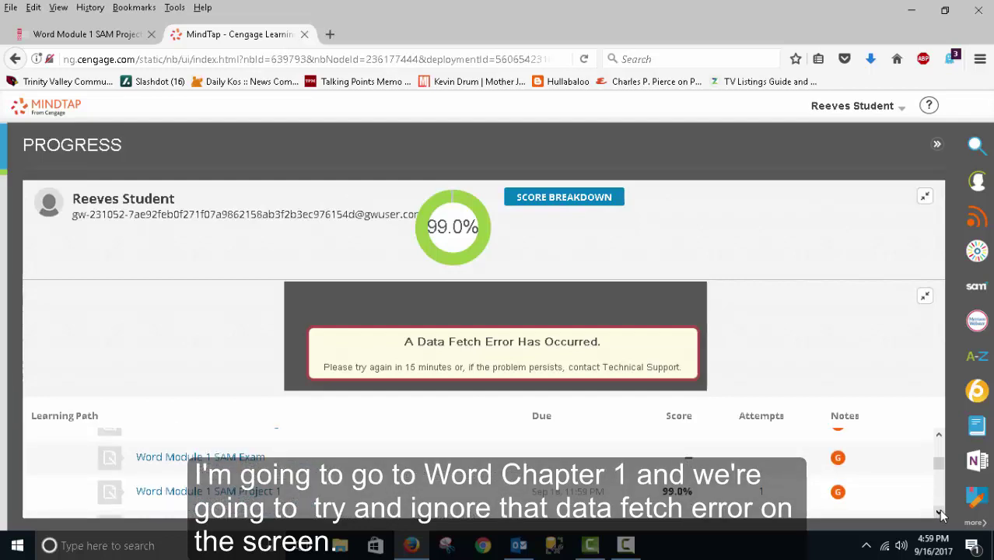
left_click(717, 493)
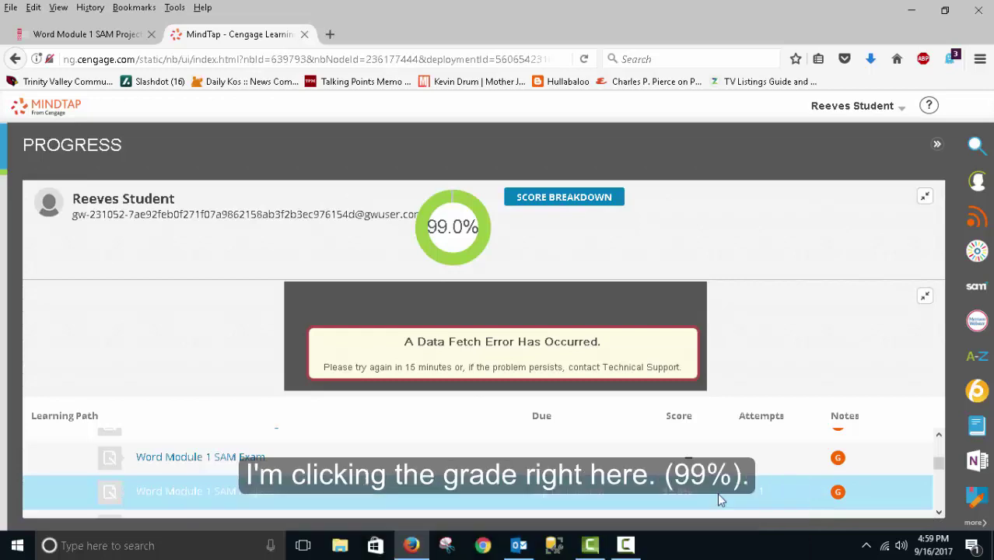
left_click(672, 493)
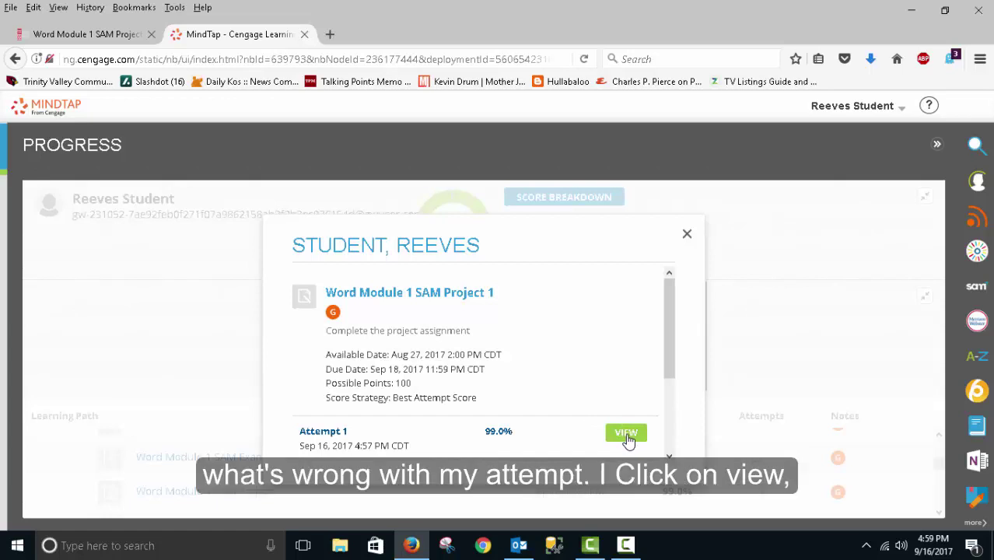
View Attempt 1 of the project, generate its report, and save the report file.
left_click(627, 434)
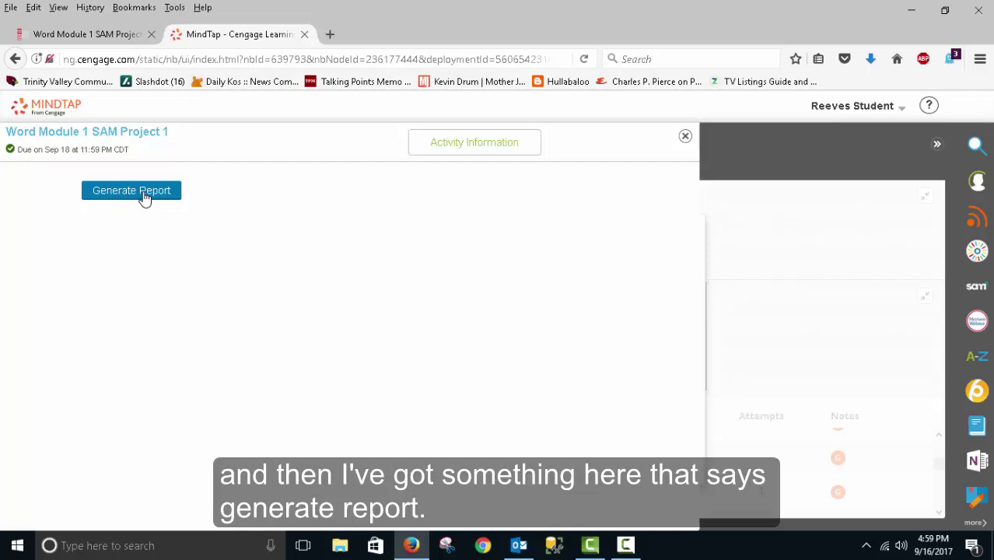
left_click(145, 196)
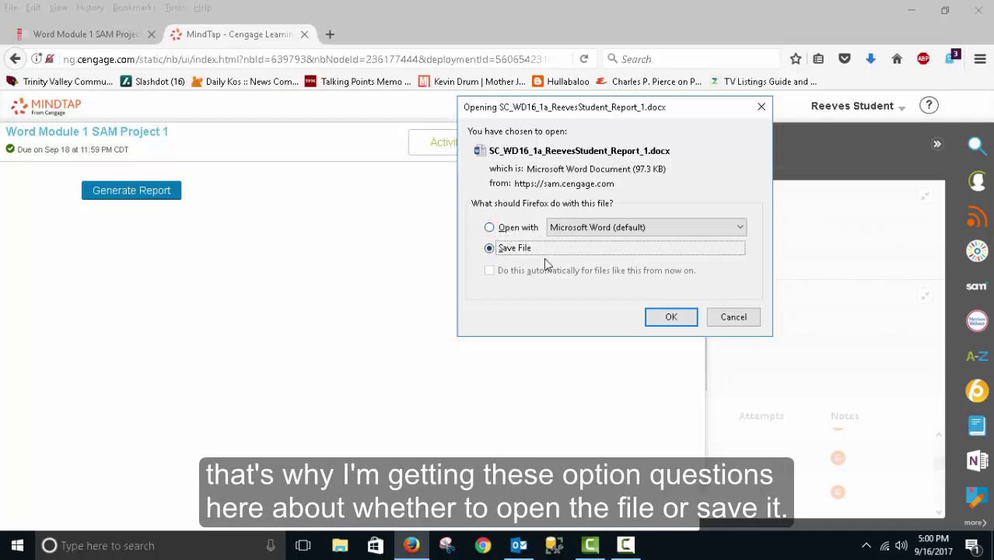
left_click(670, 316)
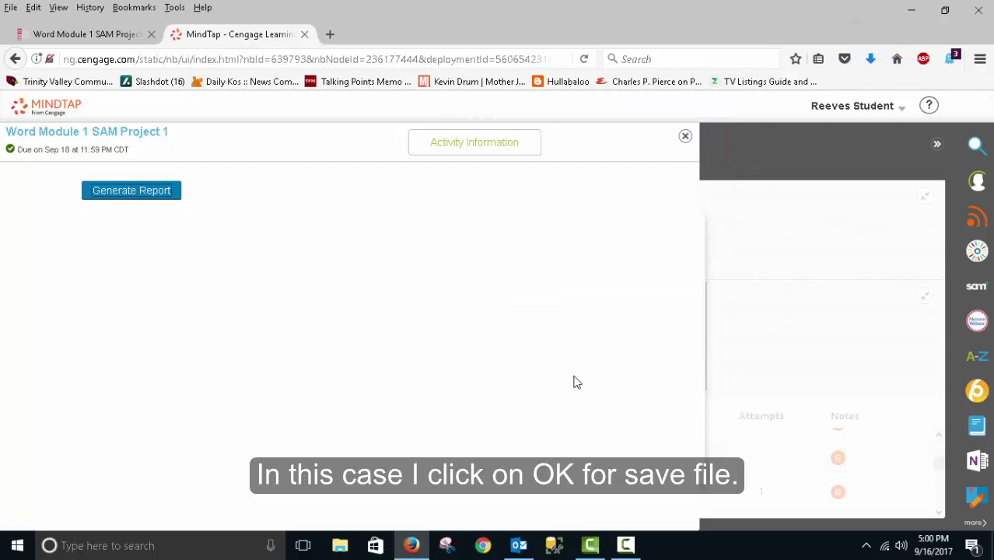
Open the SC_WD16_1a Report_1 document from Downloads with editing enabled, review the feedback on task 3, and close it.
left_click(340, 545)
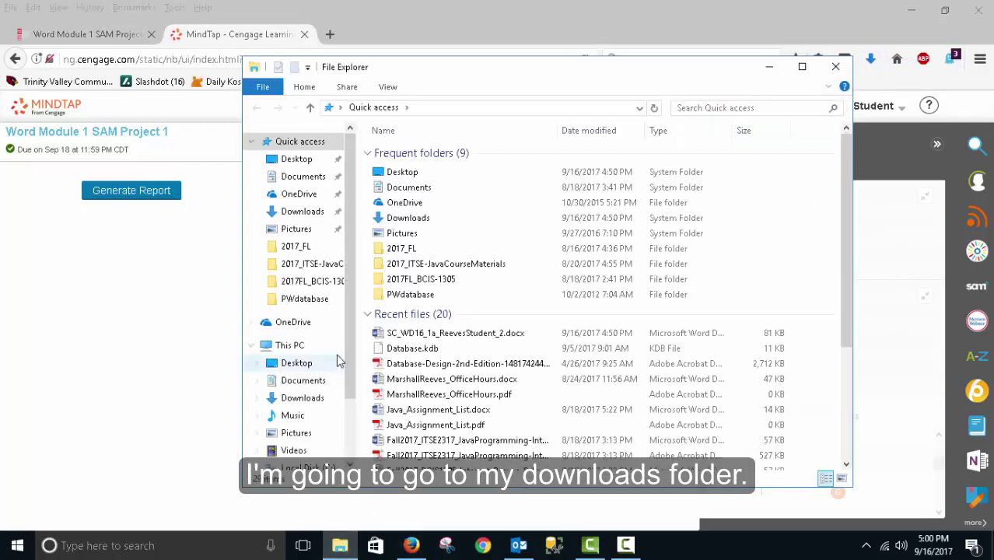
left_click(290, 213)
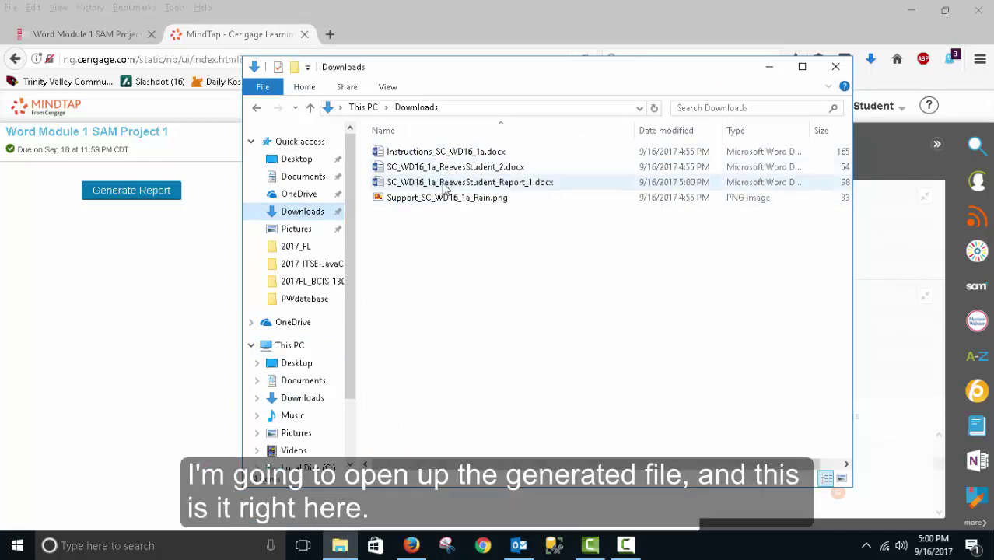
left_click(490, 186)
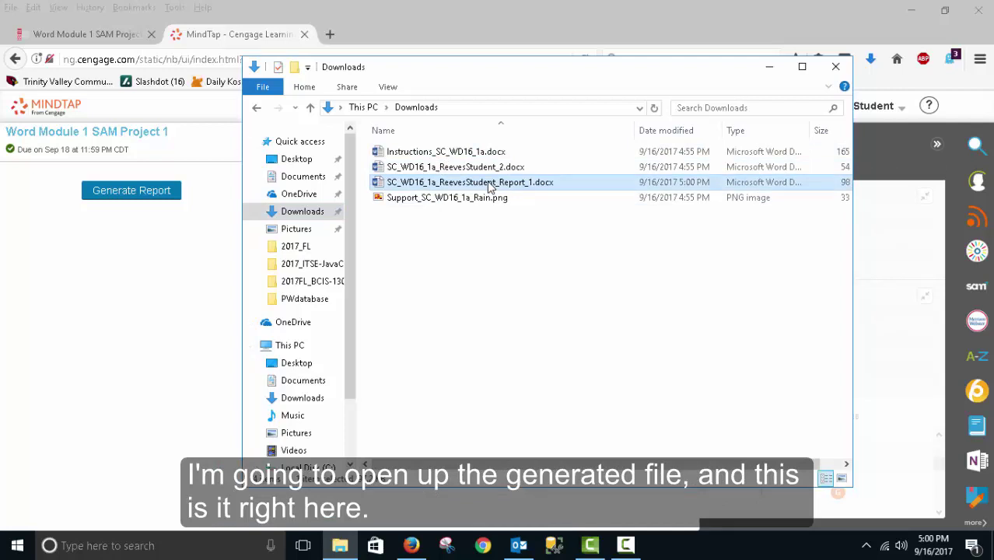
double_click(487, 185)
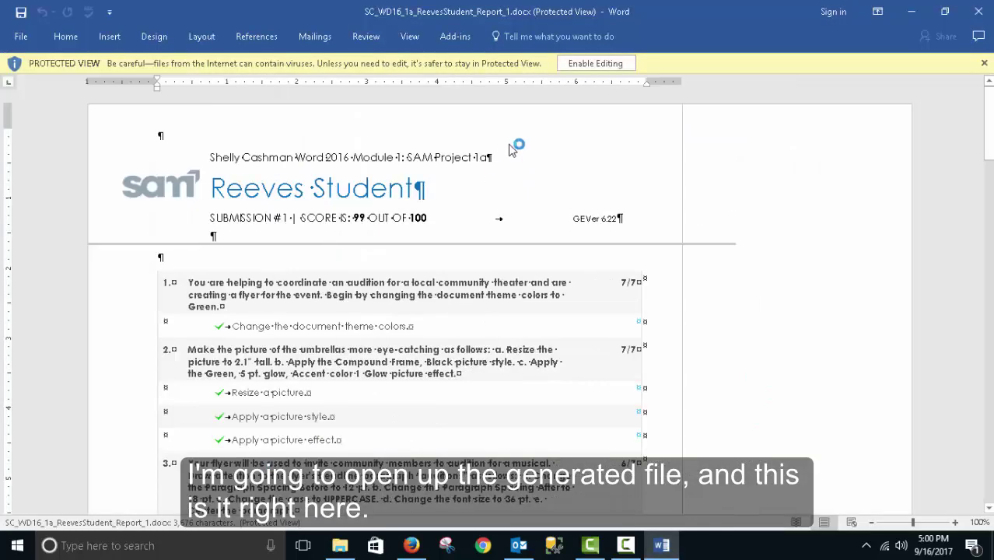
left_click(592, 63)
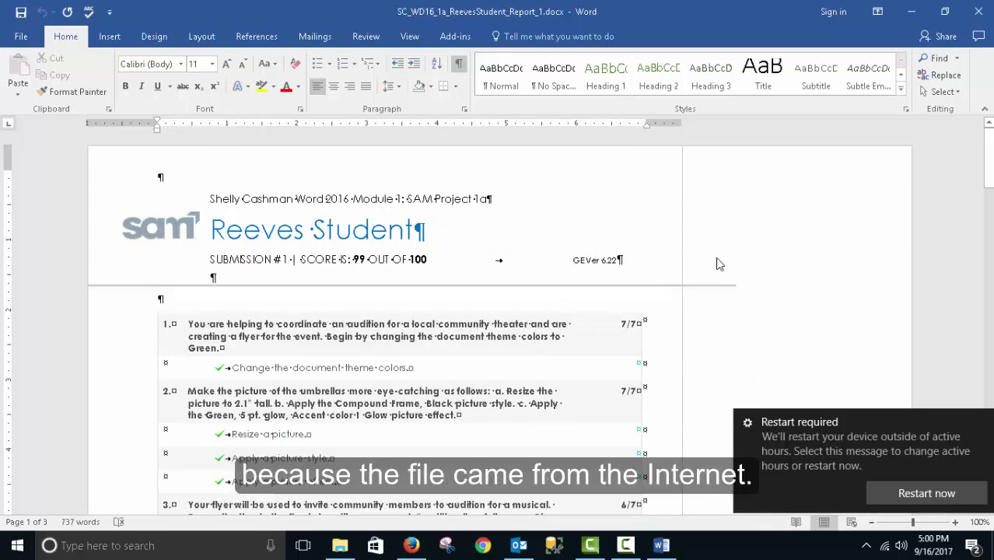
scroll(603, 268, "down", 5)
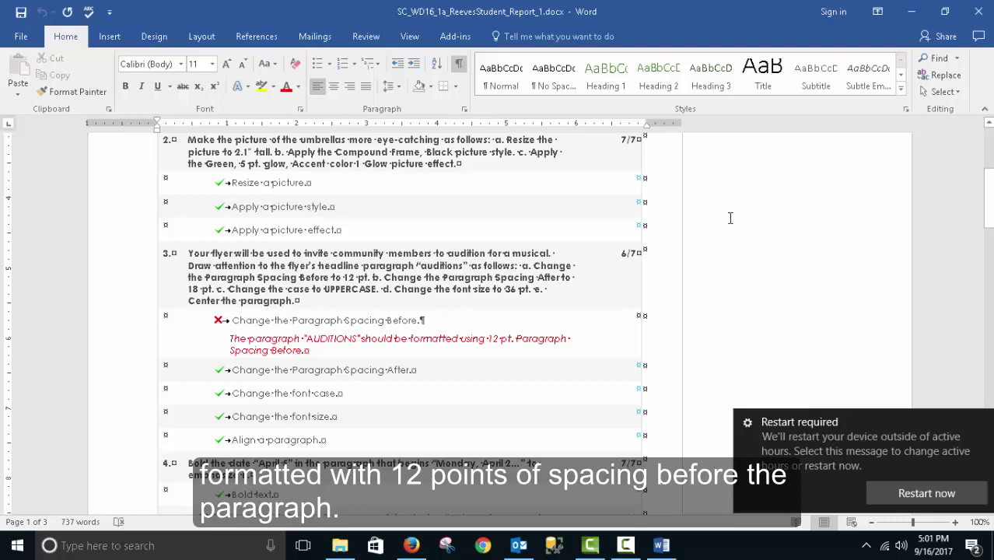
left_click(980, 14)
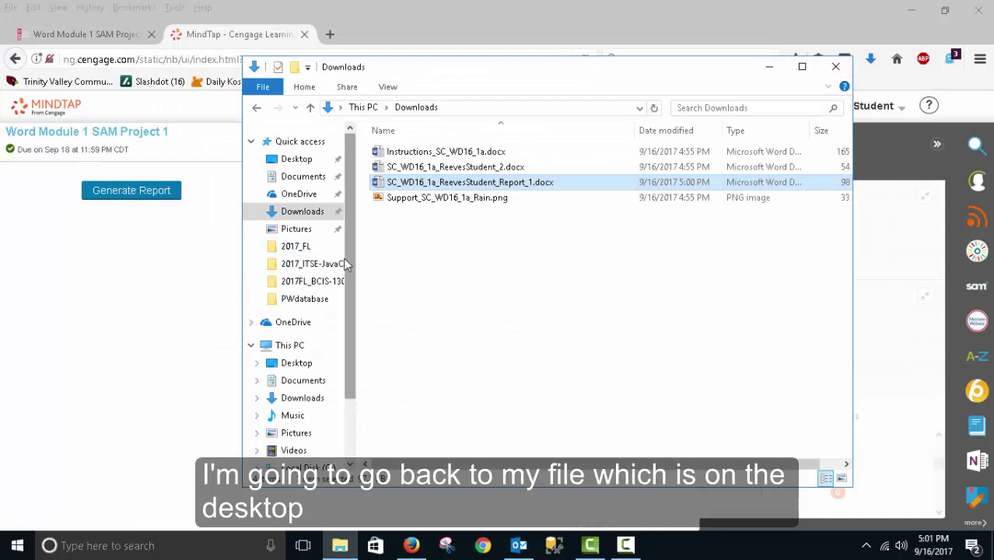
Open the SC_WD16_1a student document ending in _2.docx from the Desktop and set the AUDITIONS paragraph's spacing before to 12 pt.
left_click(303, 162)
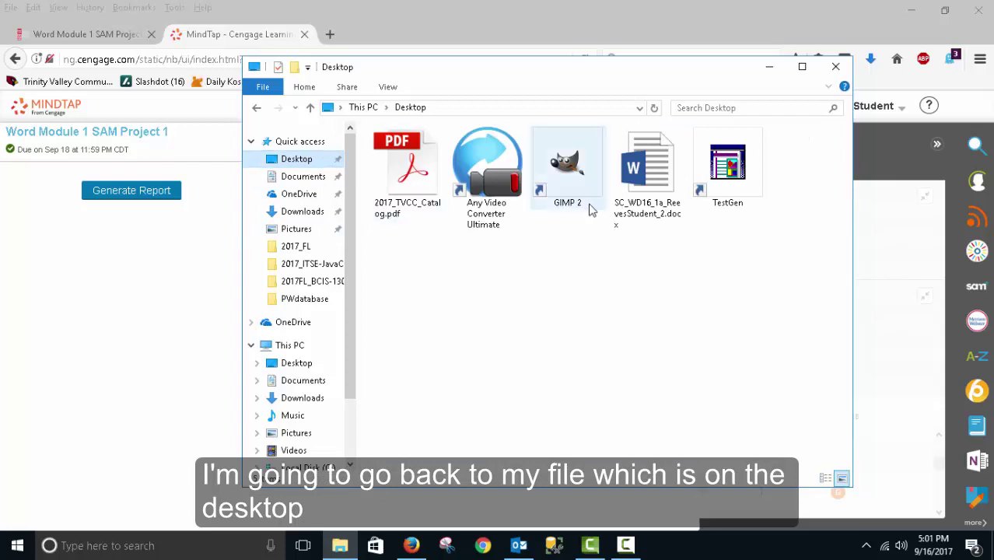
double_click(641, 217)
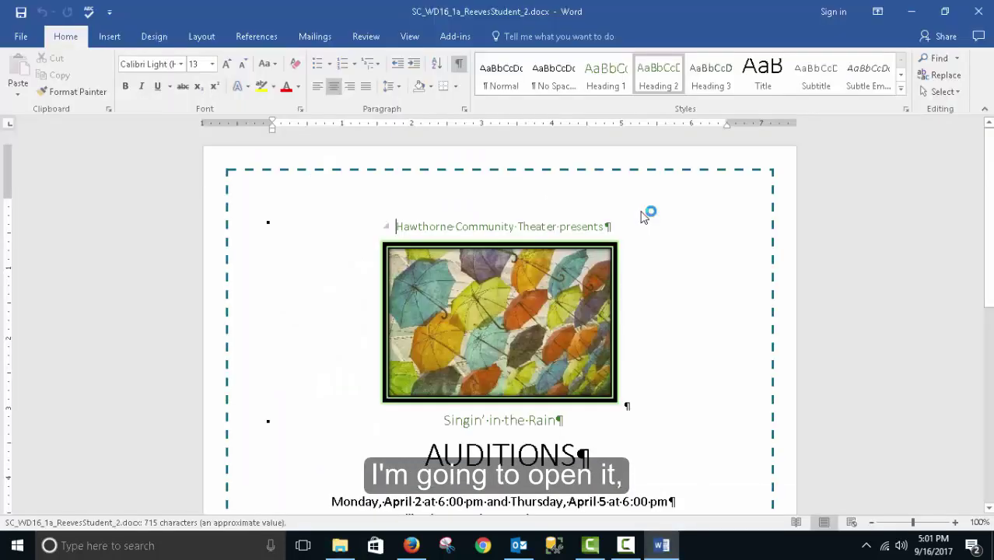
scroll(986, 217, "down", 3)
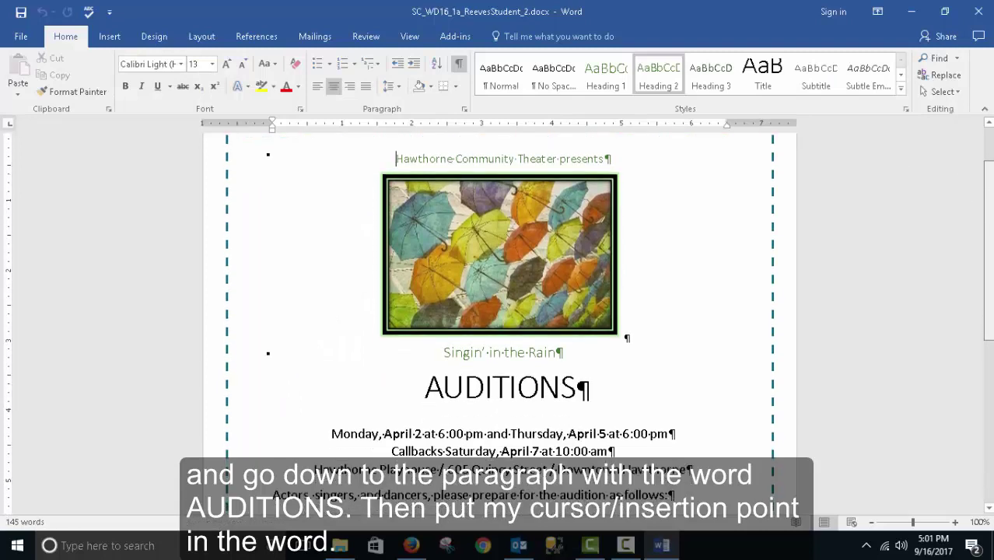
left_click(493, 367)
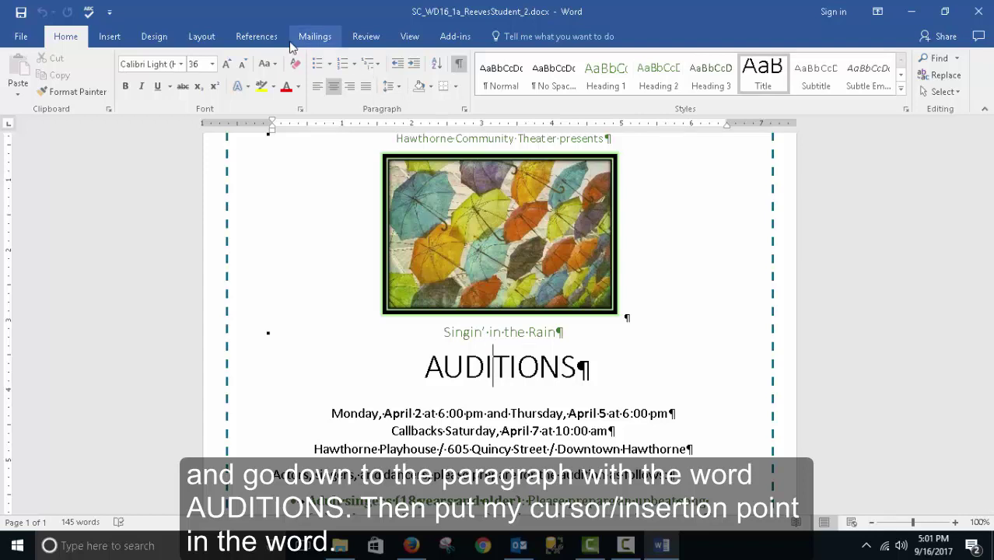
left_click(202, 37)
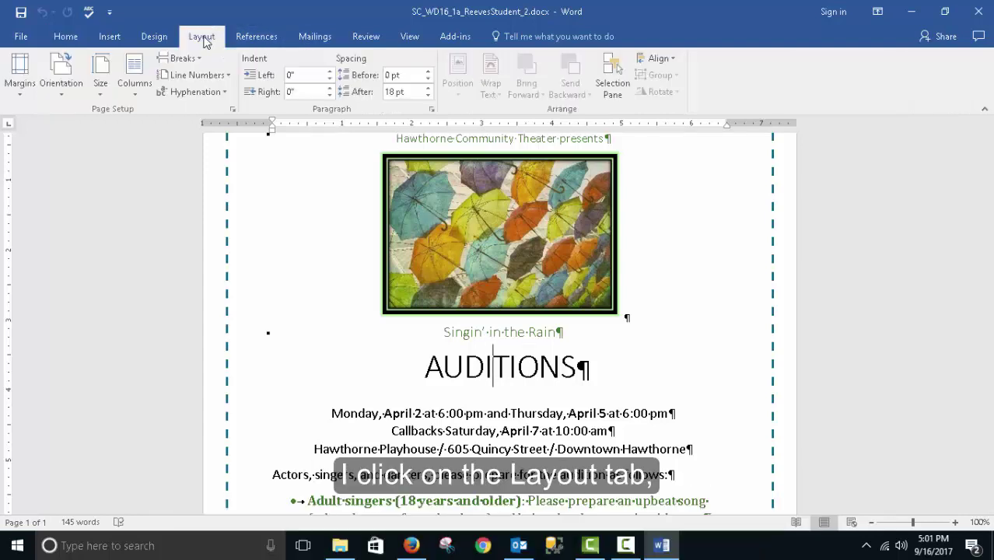
left_click(429, 71)
left_click(428, 71)
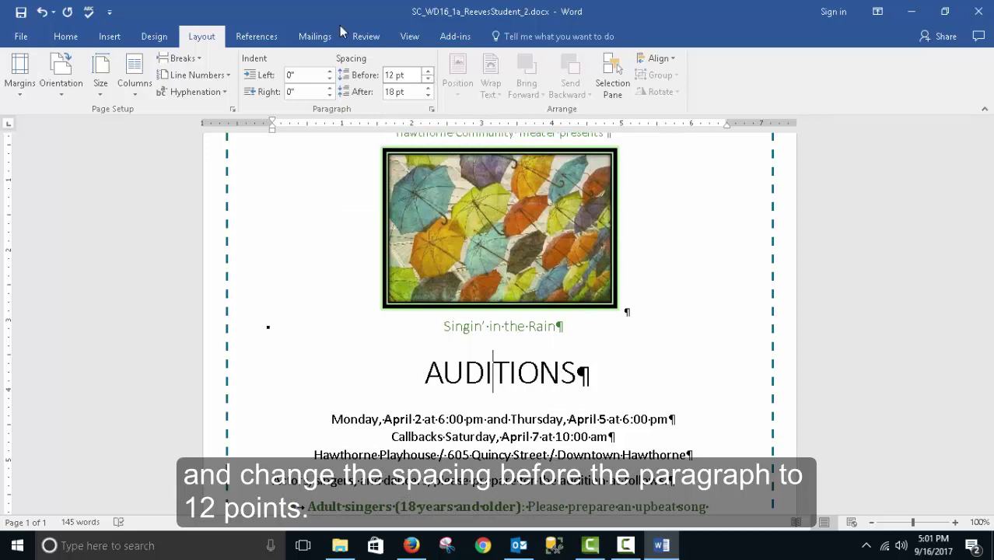
Save and close the corrected document, and close File Explorer to return to MindTap.
left_click(21, 12)
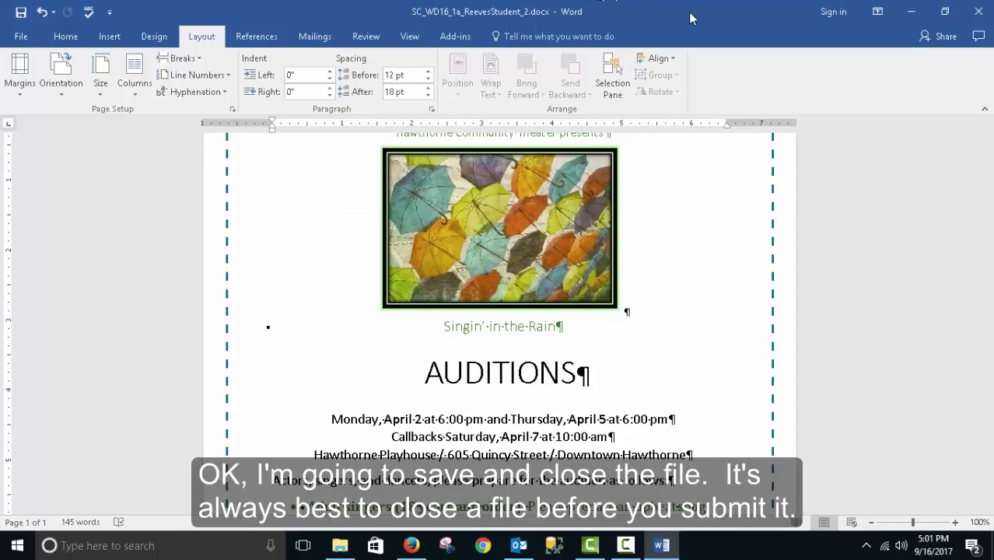
left_click(980, 13)
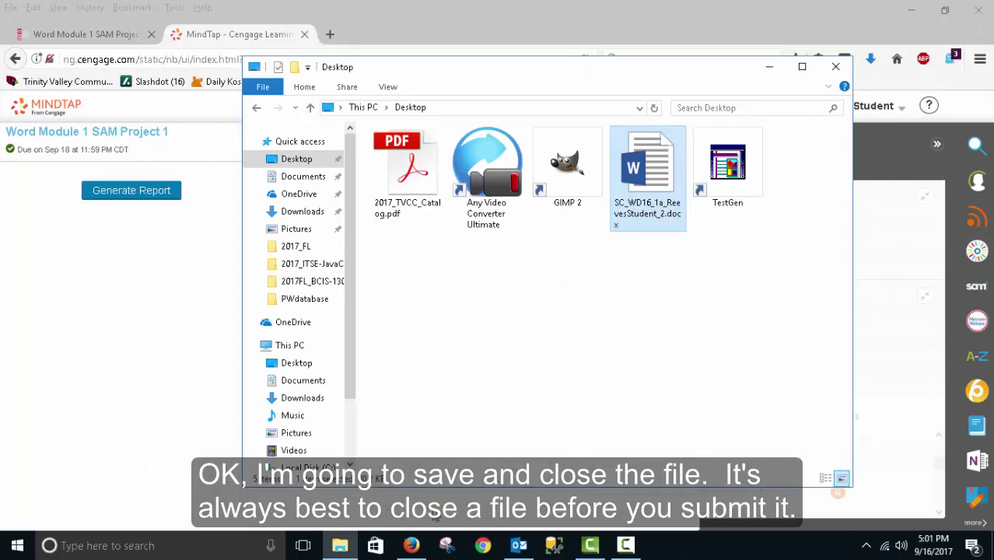
left_click(835, 67)
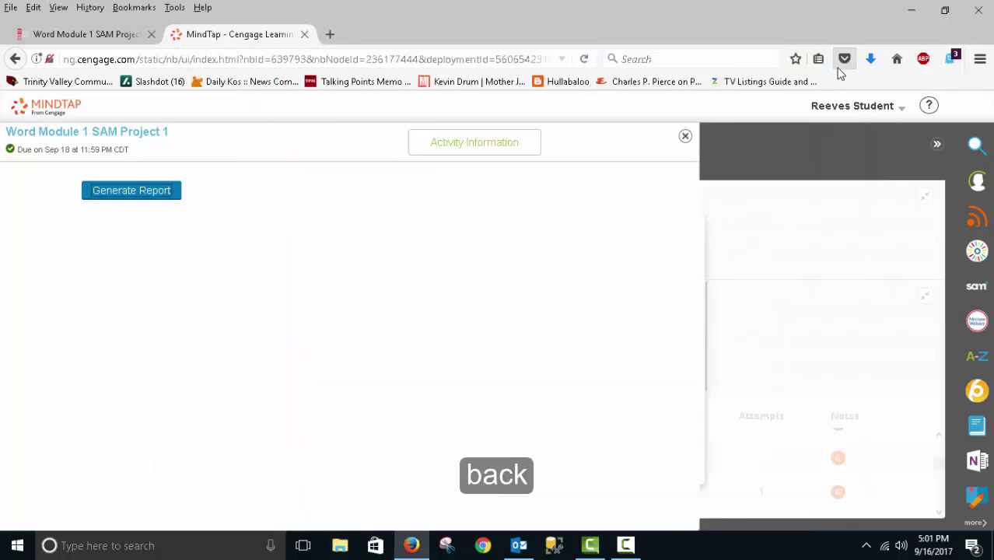
Close the report page and attempt details, and try to get back to Word Module 1 SAM Project 1 from the gradebook list.
left_click(686, 138)
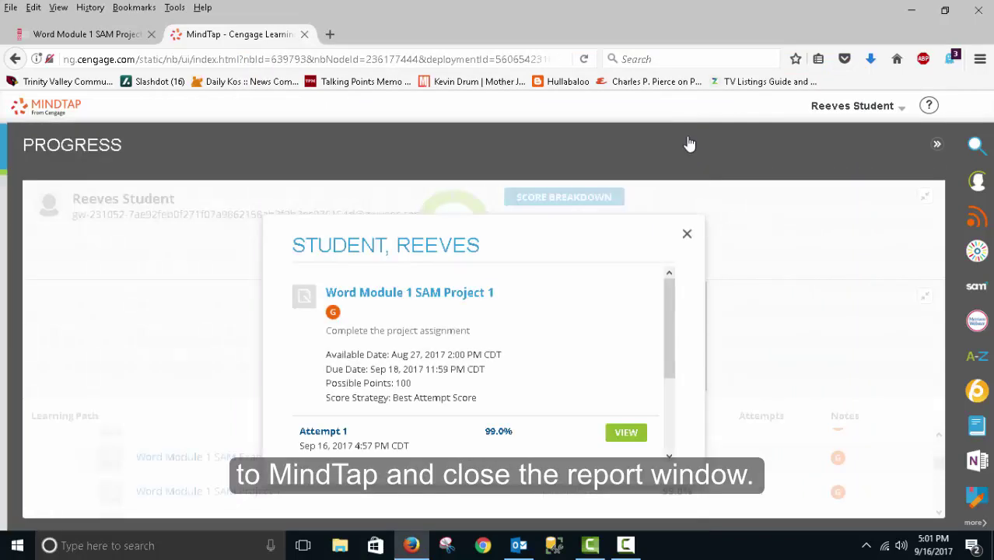
left_click(686, 236)
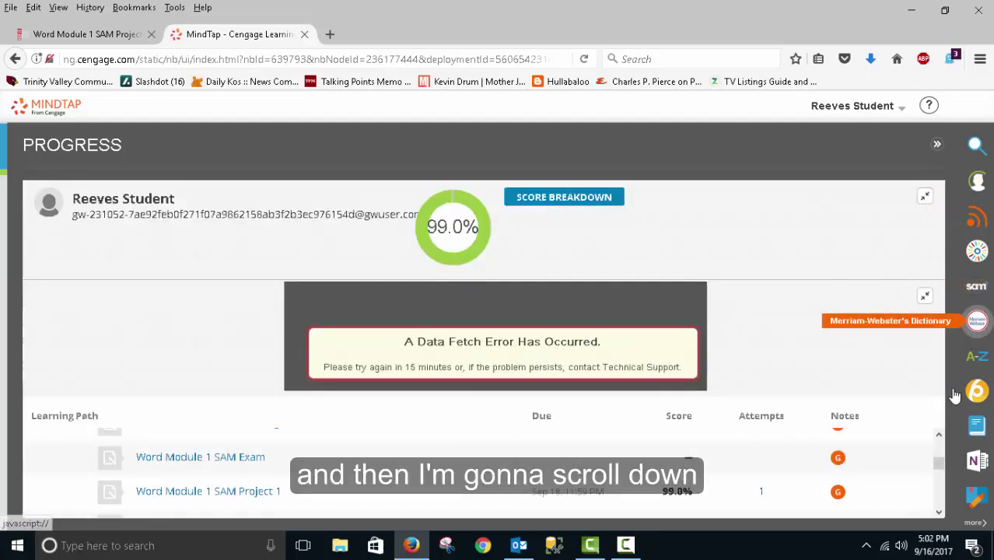
left_click(939, 511)
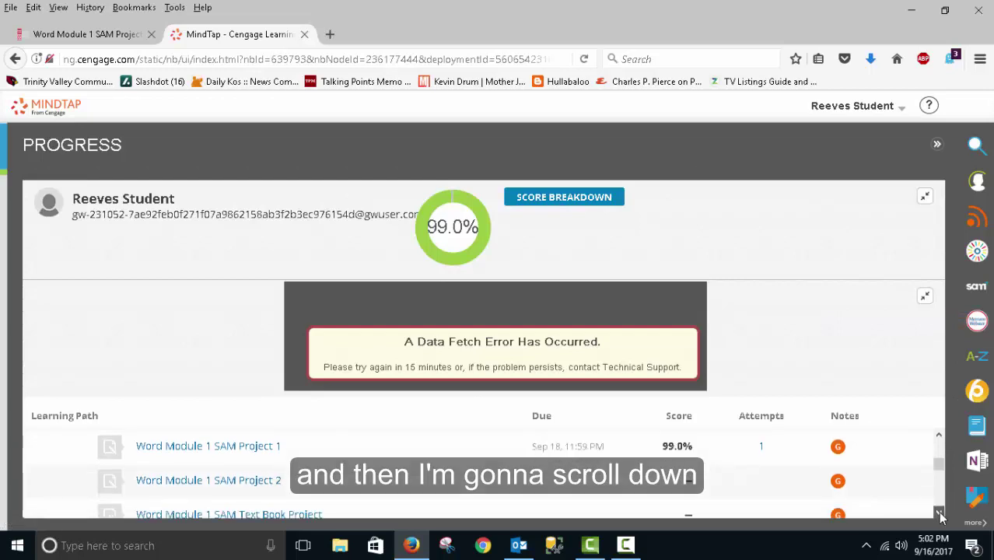
left_click(938, 438)
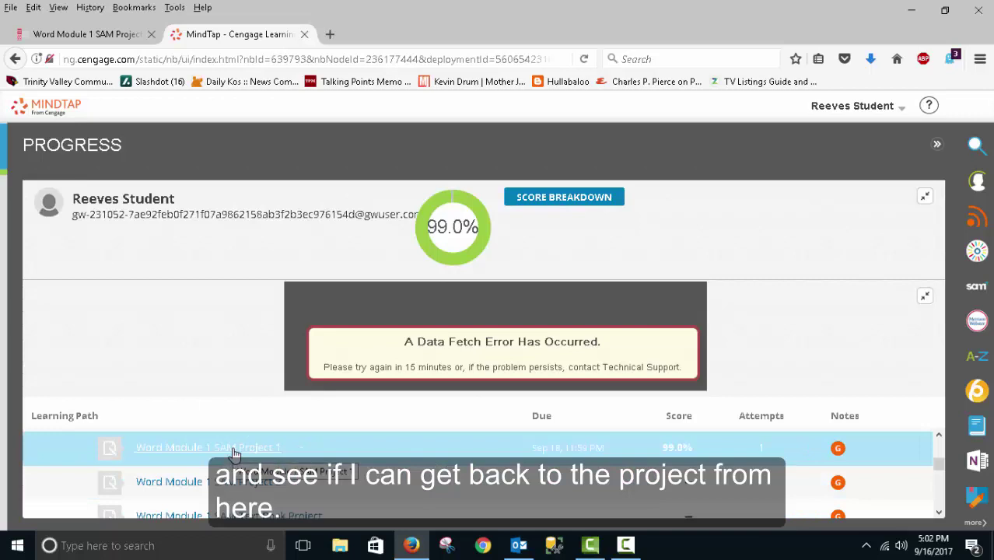
left_click(235, 453)
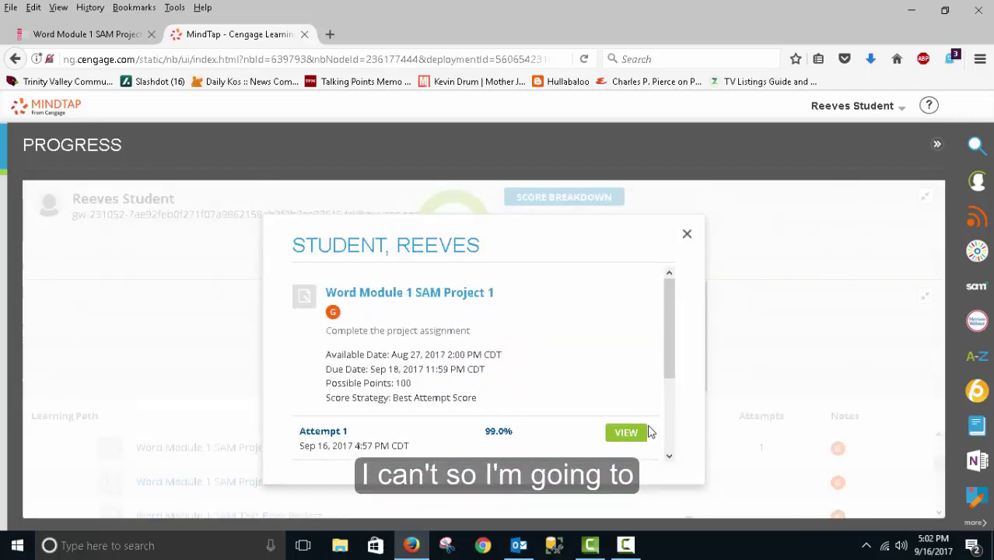
Close the attempt details and gradebook, open Word Module 1 SAM Project 1 from Week 5, and start a new attempt.
left_click(686, 236)
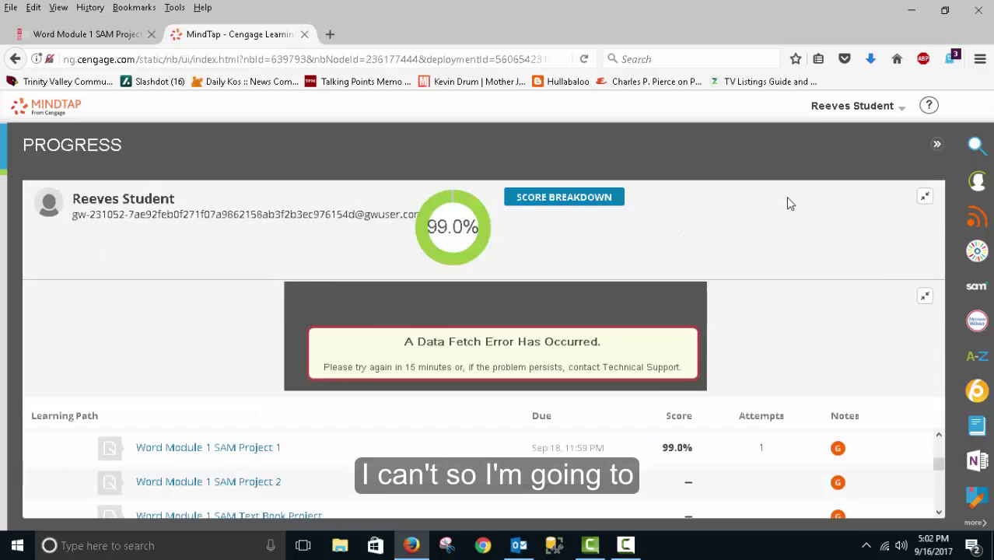
left_click(937, 148)
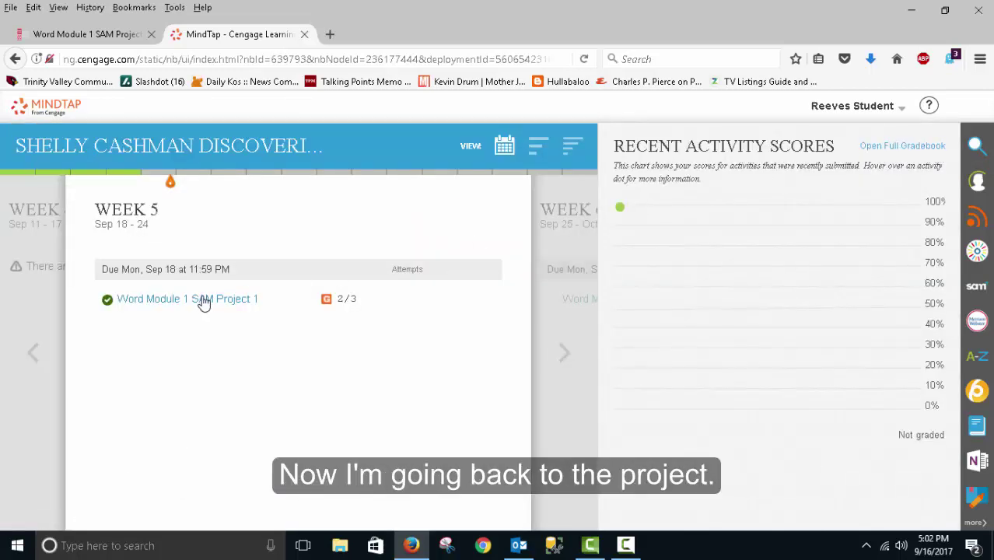
left_click(201, 300)
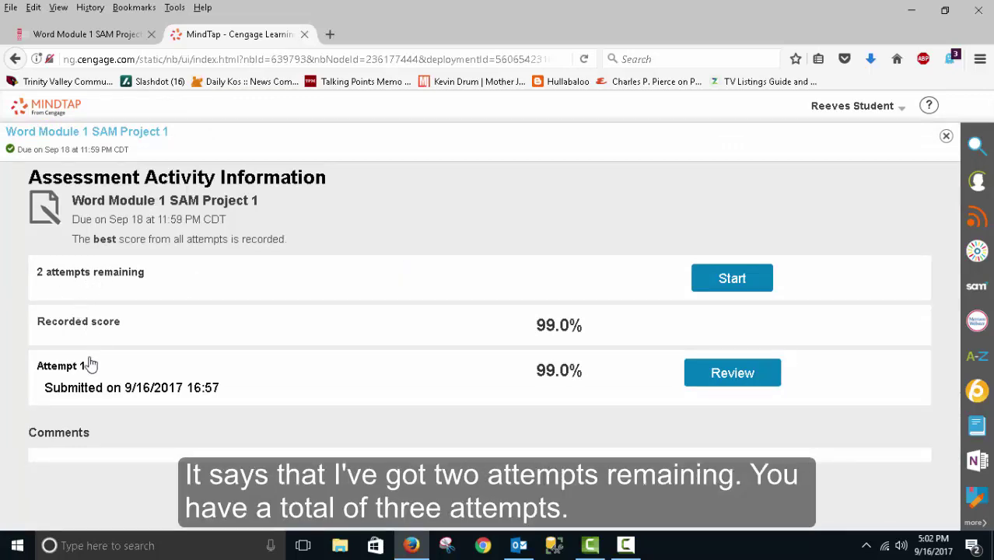
left_click(734, 281)
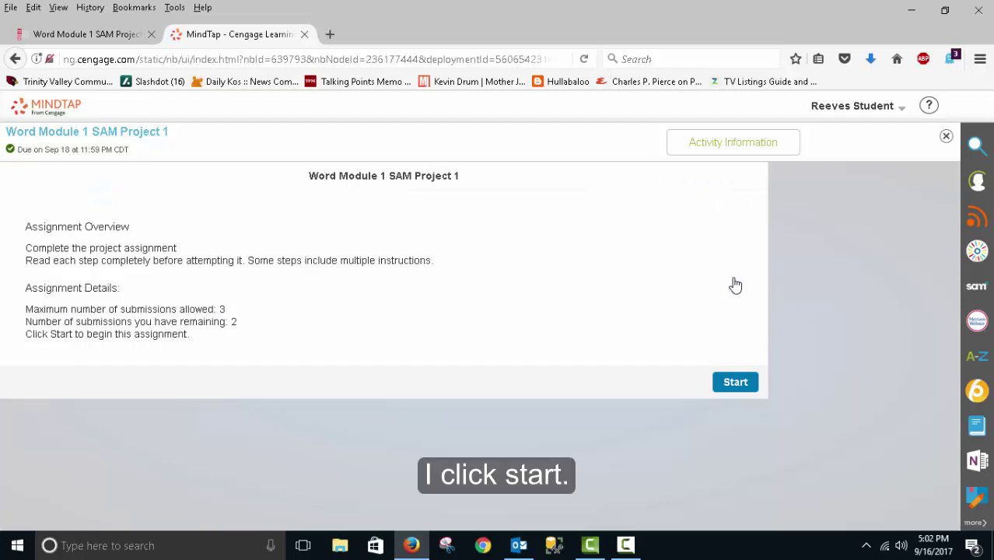
left_click(743, 382)
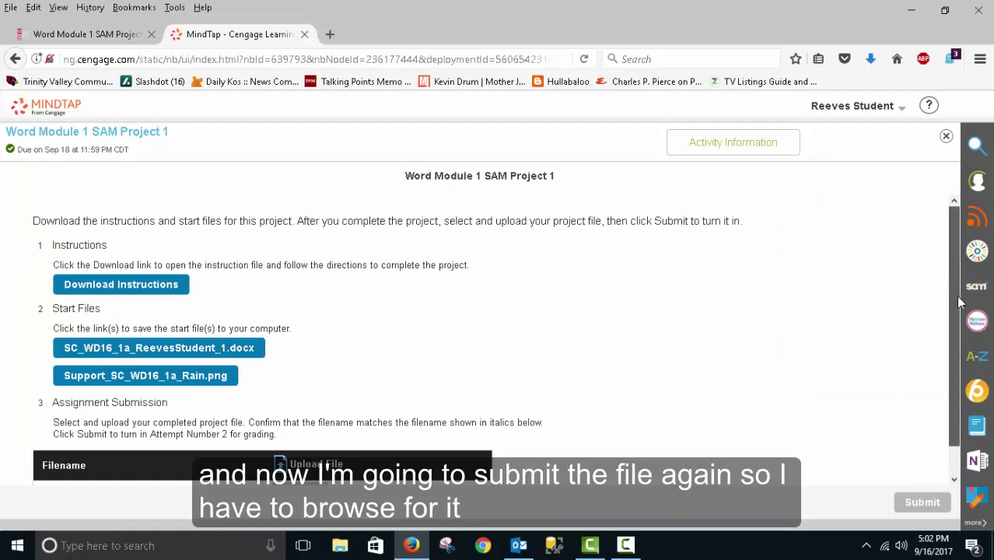
Upload the corrected SC_WD16_1a student document ending in _2.docx from the Desktop, submit it for grading, and close the activity.
left_click_drag(954, 295, 945, 349)
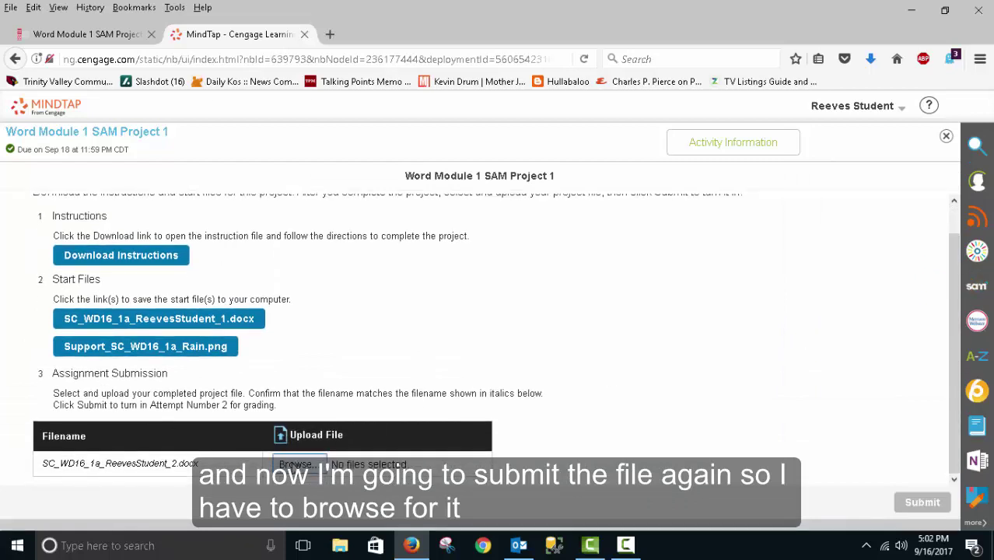
left_click(295, 464)
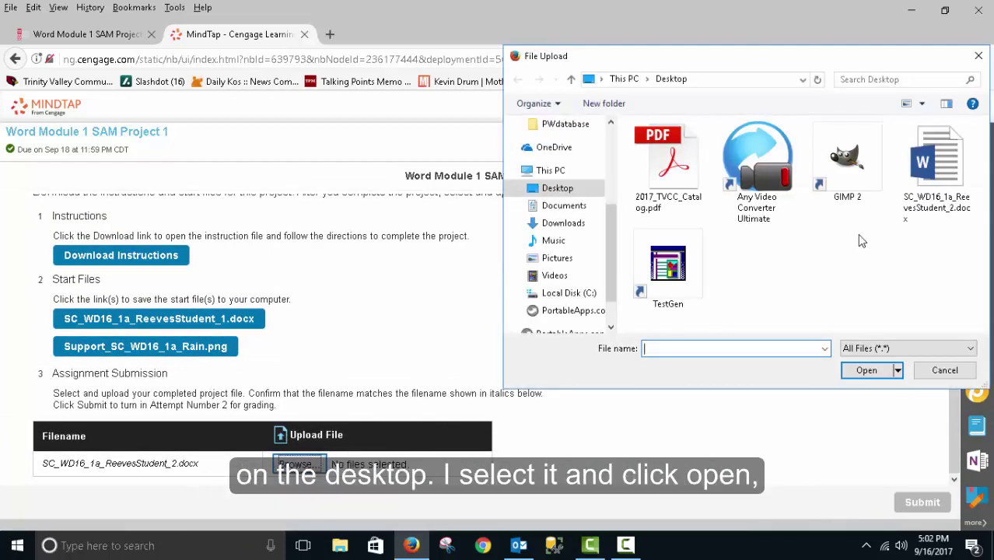
left_click(942, 167)
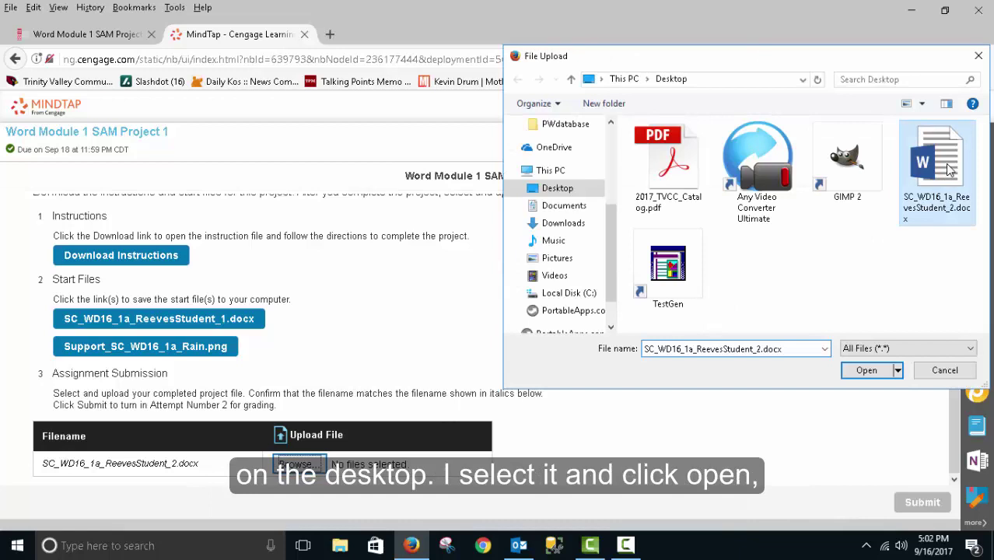
left_click(878, 372)
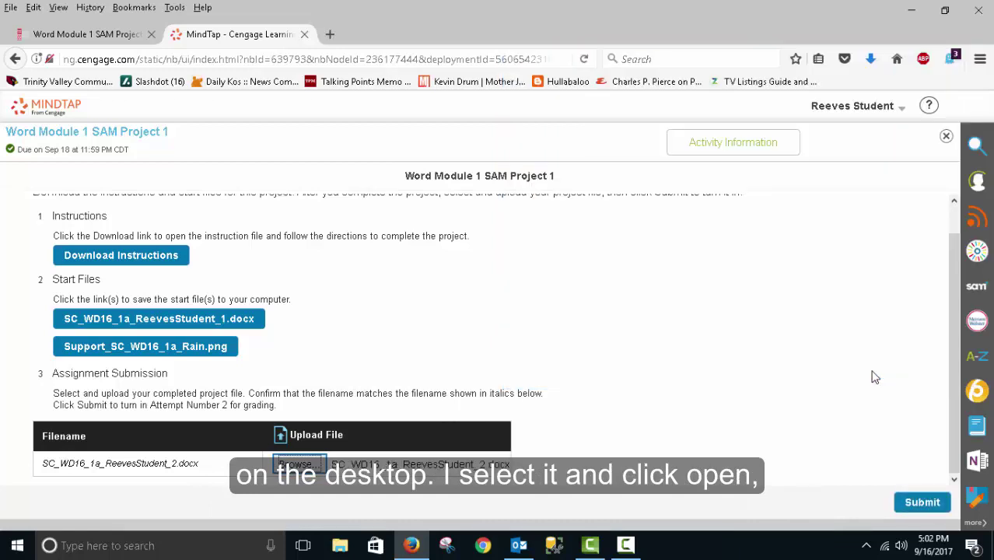
left_click(922, 503)
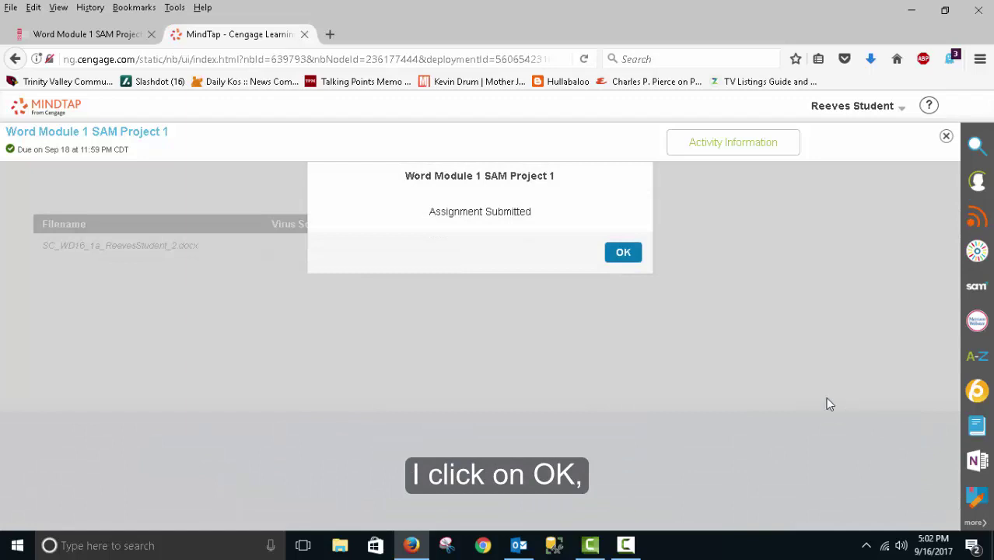
left_click(622, 254)
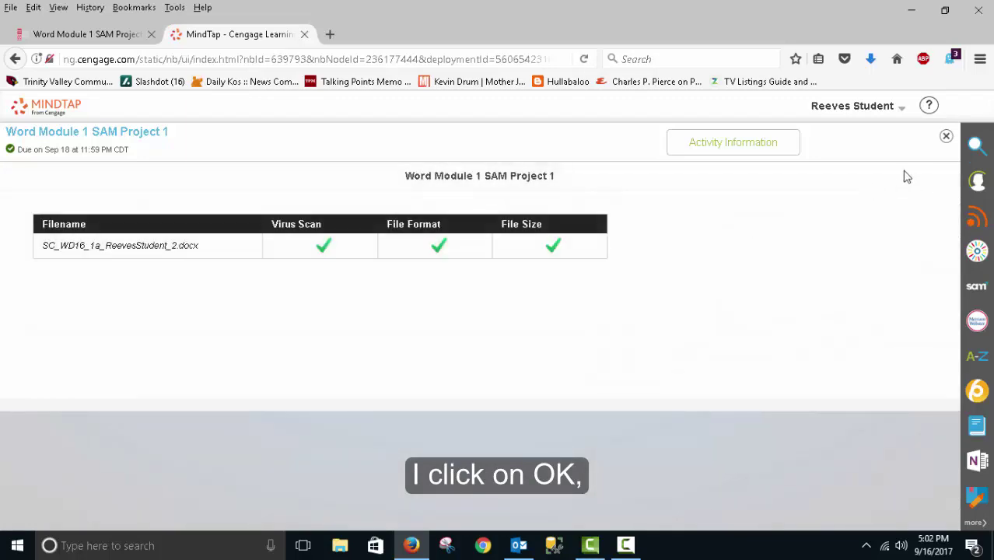
left_click(946, 138)
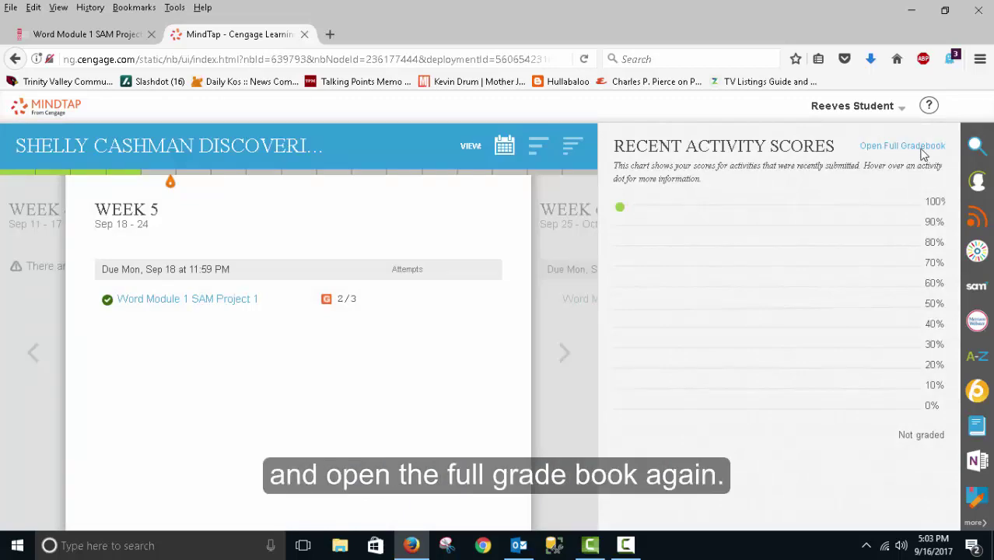
Open the full gradebook and find the Word Module 1 SAM Project 1 entry in the learning path.
left_click(920, 149)
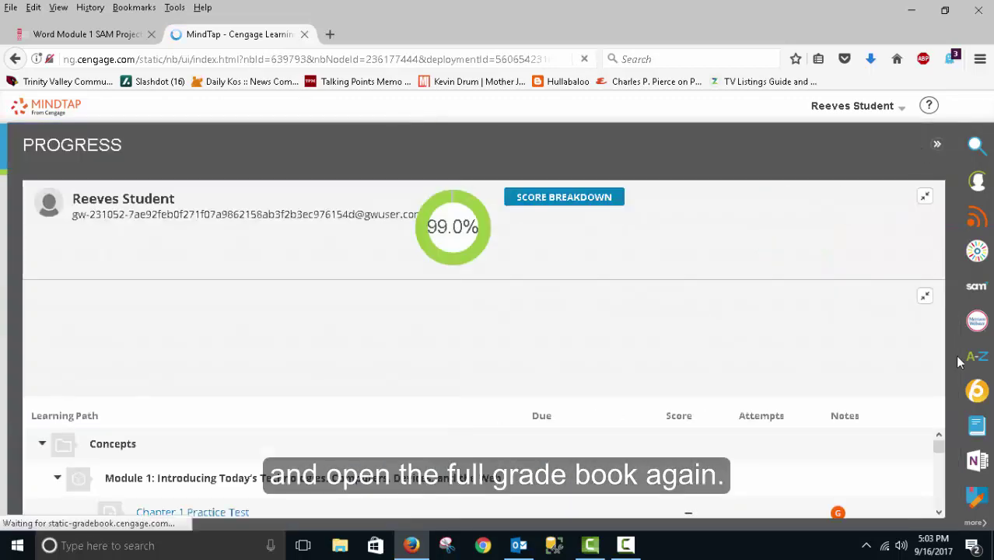
left_click(939, 511)
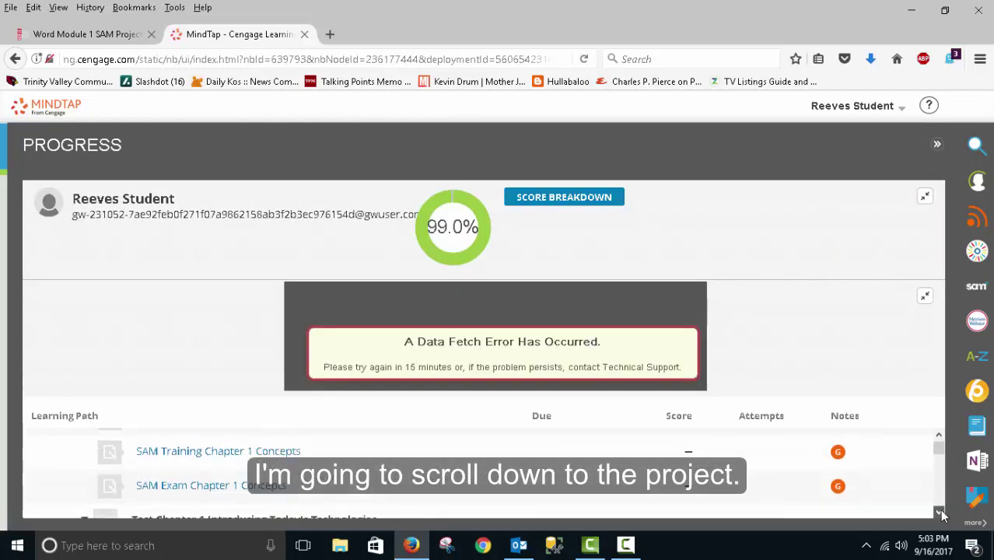
scroll(939, 511, "down", 10)
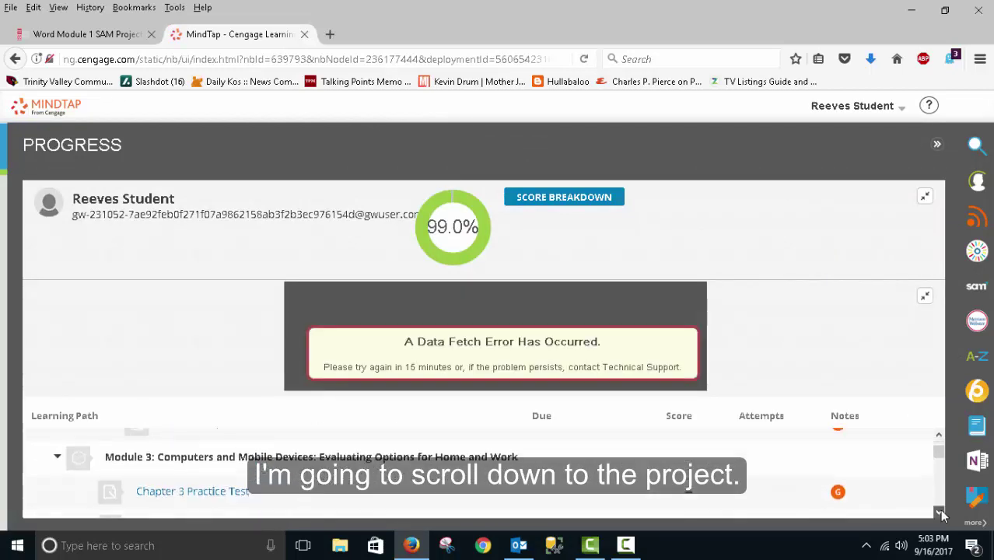
scroll(939, 511, "down", 8)
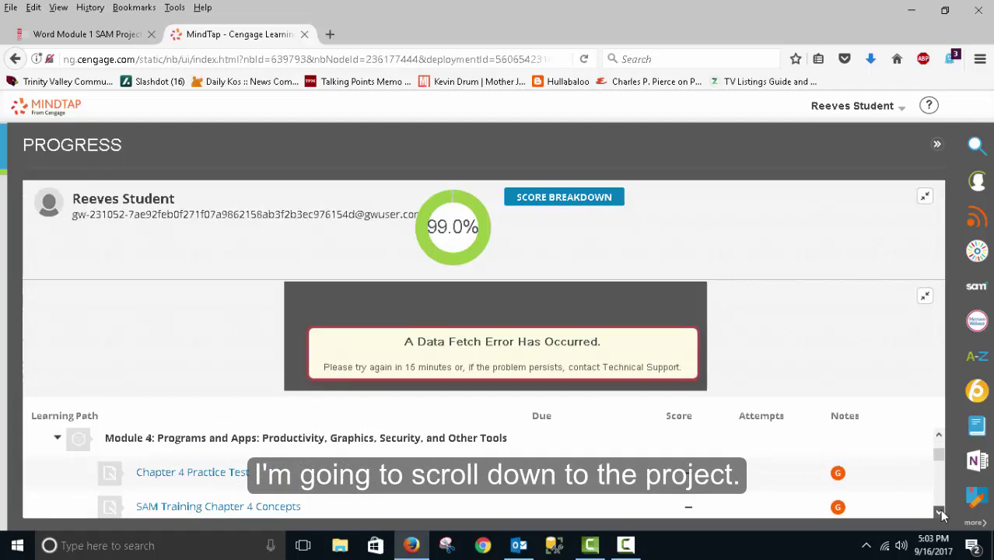
scroll(939, 511, "down", 8)
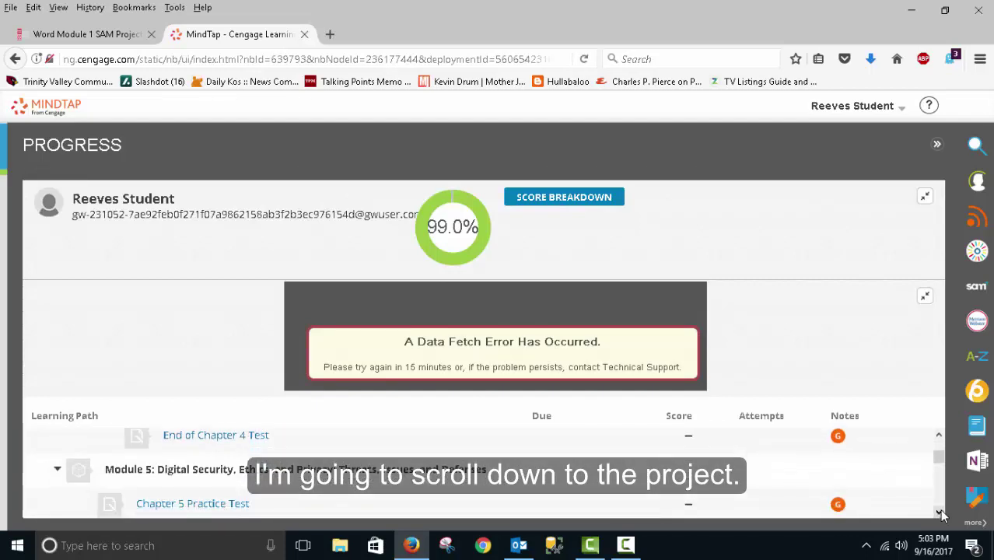
scroll(939, 511, "down", 6)
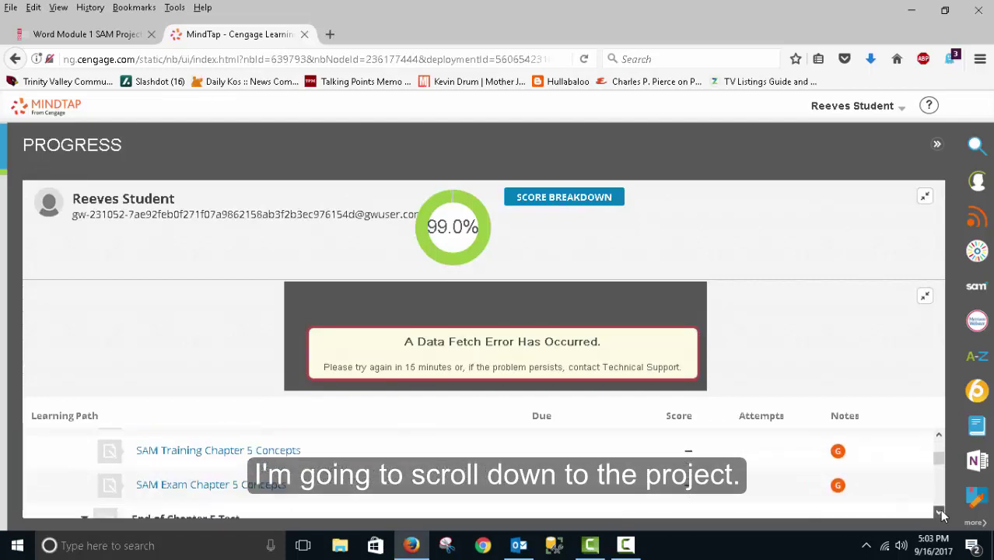
scroll(939, 510, "down", 6)
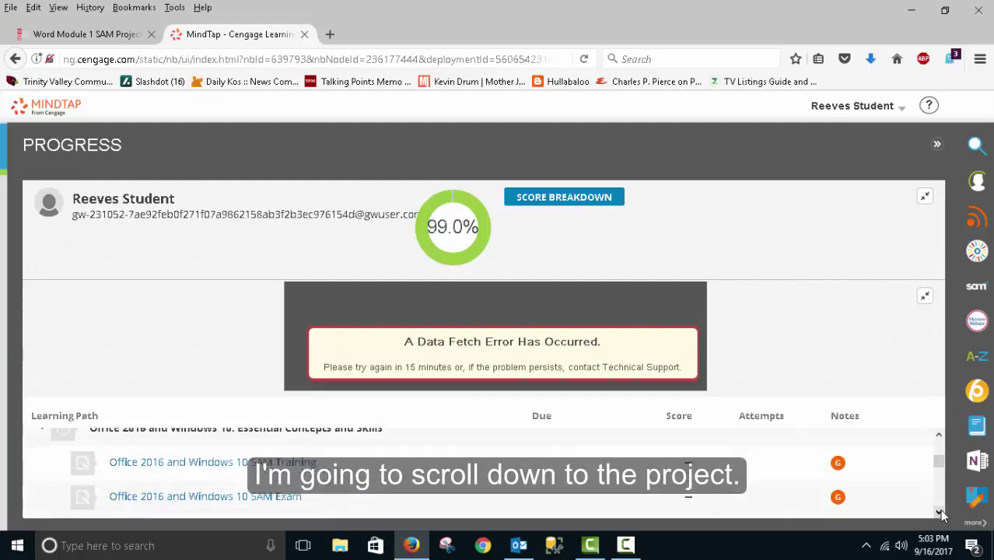
scroll(940, 511, "down", 4)
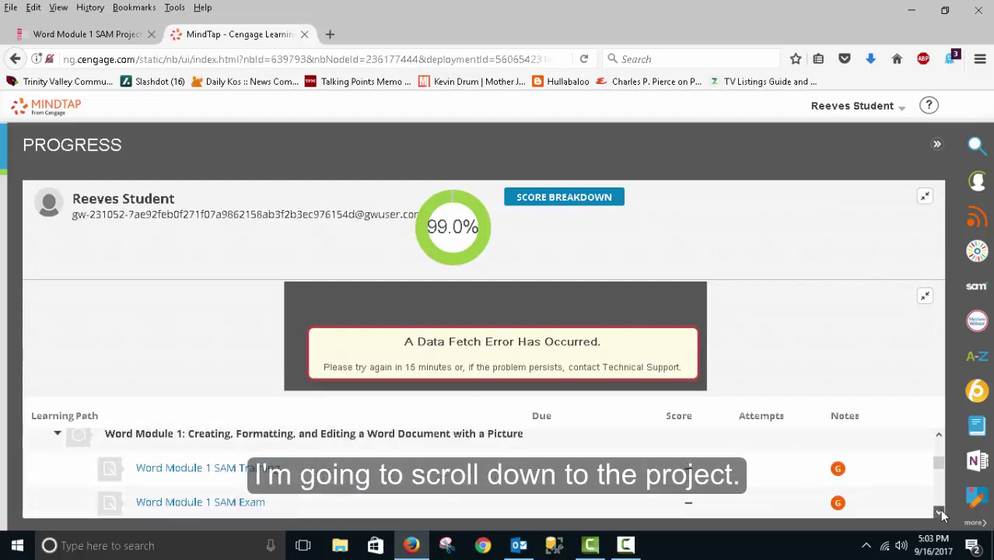